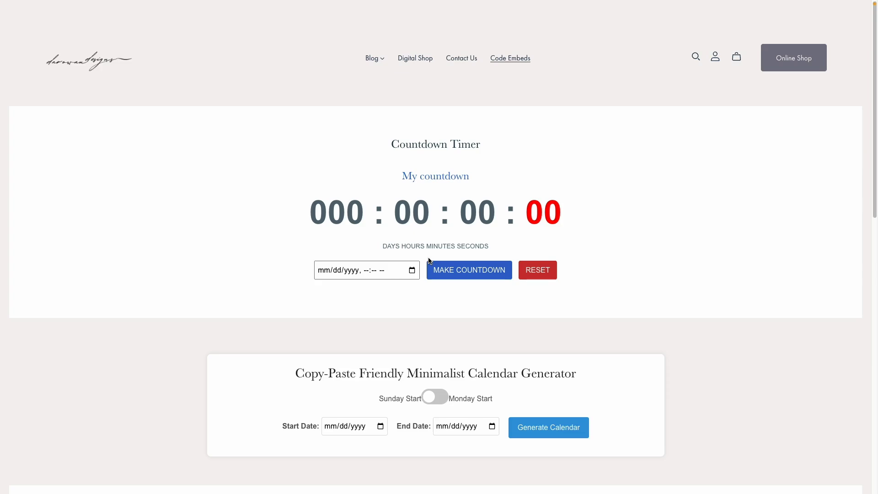
Step: Scroll down the page and briefly highlight the quote card's date and time line
scroll(430, 260, "down", 1)
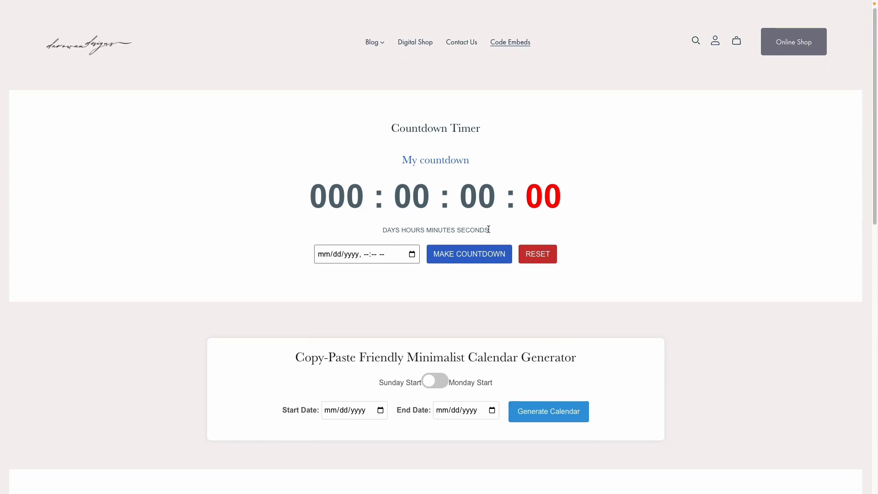
scroll(489, 229, "down", 4)
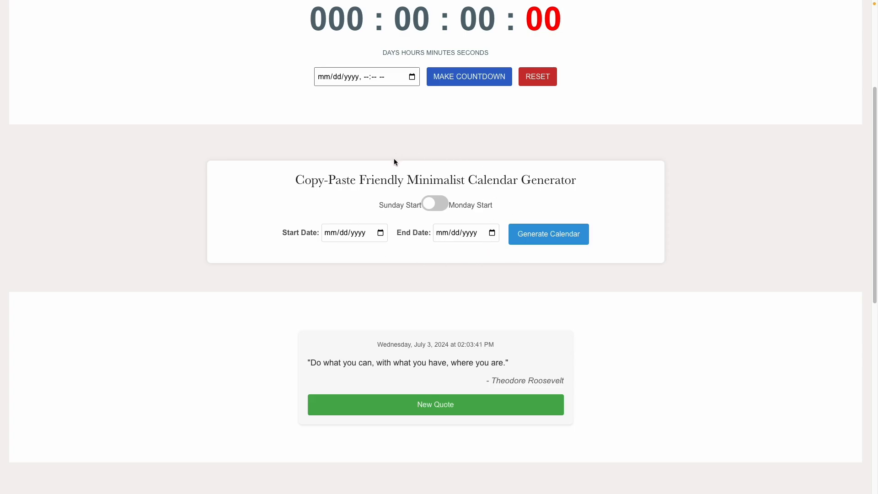
scroll(489, 279, "down", 2)
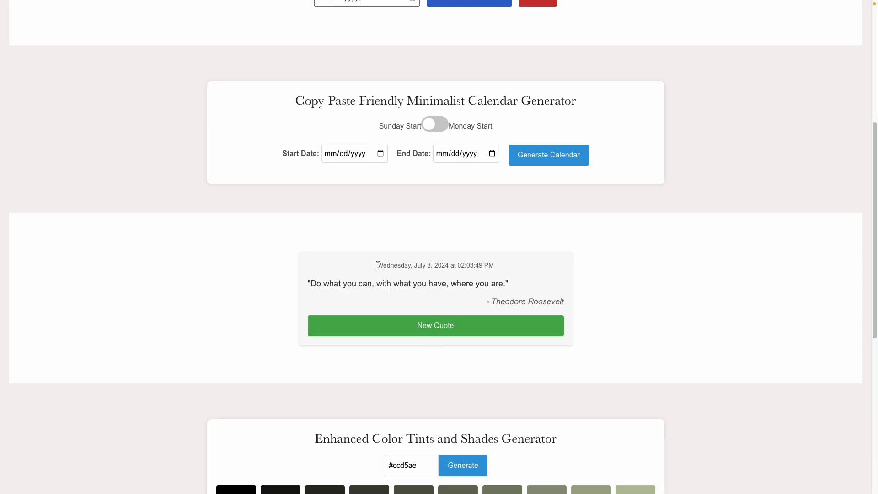
left_click_drag(379, 263, 508, 275)
left_click(487, 274)
scroll(487, 273, "down", 2)
scroll(487, 278, "down", 3)
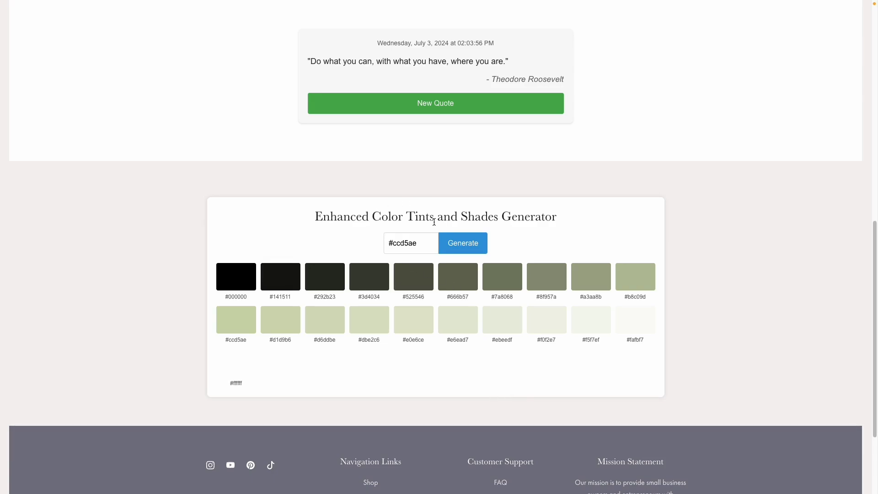
scroll(432, 230, "up", 10)
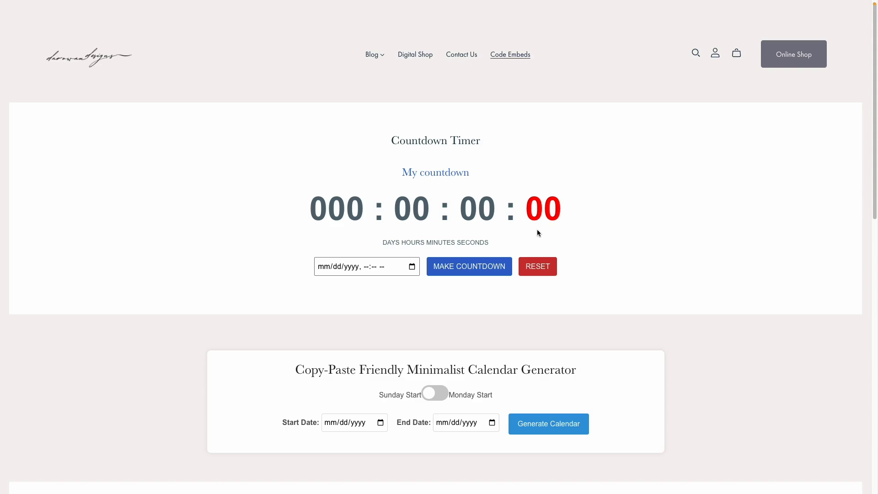
Step: Start a test countdown to July 4 at 3:07 PM
left_click(538, 266)
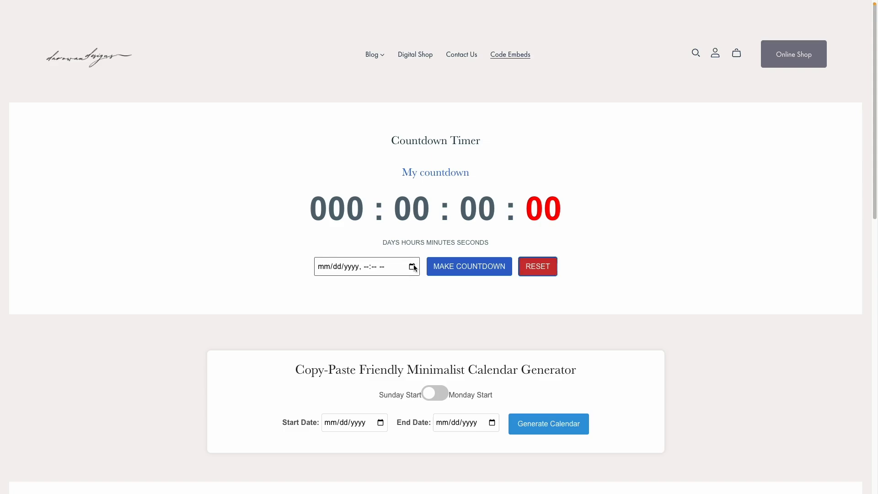
left_click(412, 267)
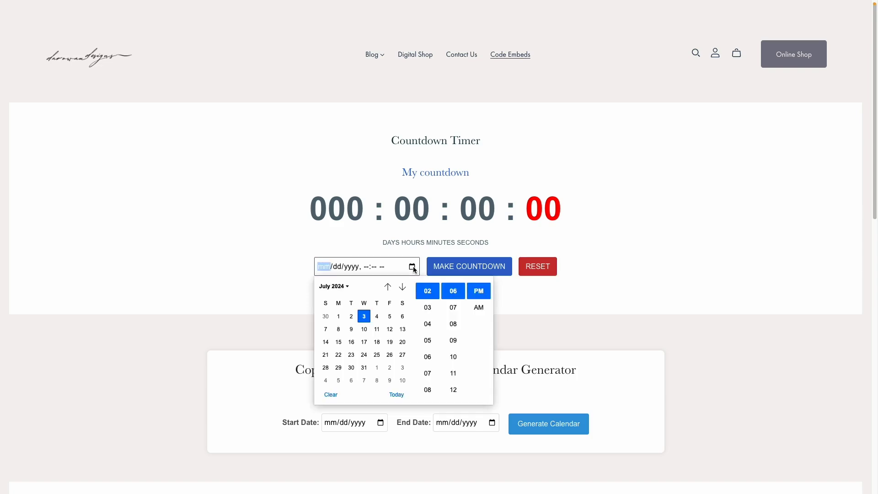
left_click(380, 319)
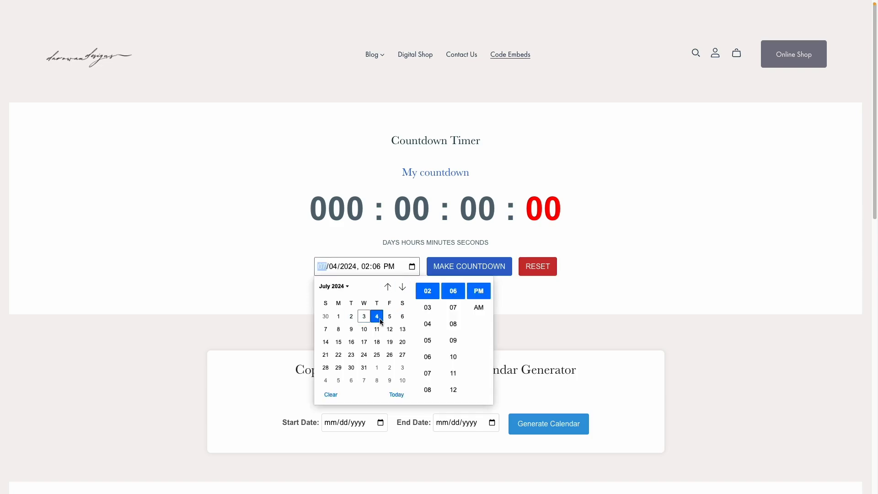
left_click(427, 307)
left_click(464, 307)
left_click(484, 267)
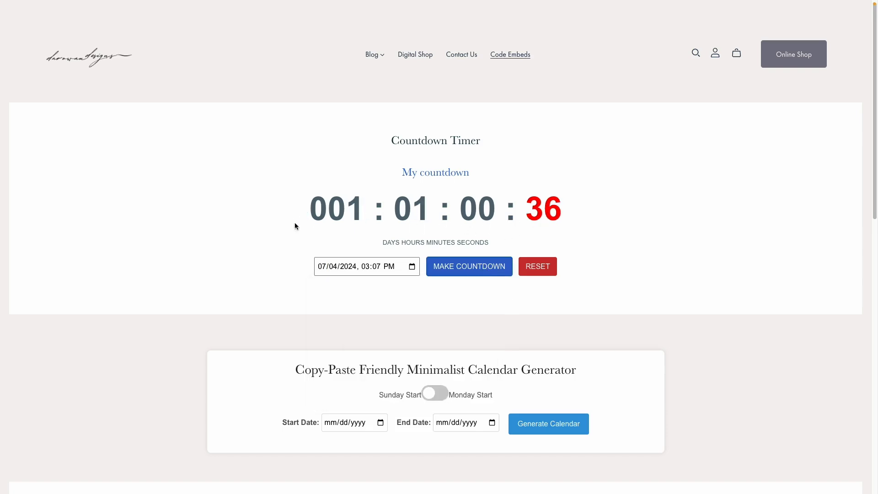
Step: Reset the countdown and restart it toward July 3, 2024 at 4:06 PM
left_click(538, 271)
left_click(411, 267)
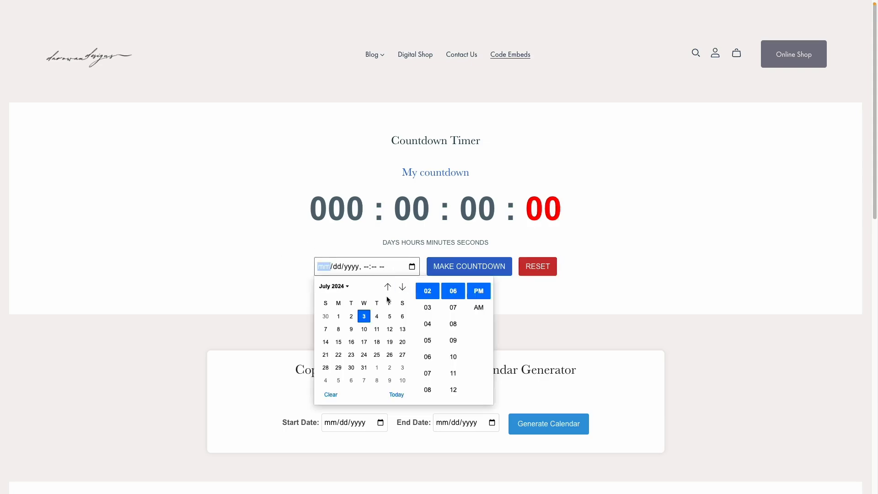
left_click(365, 316)
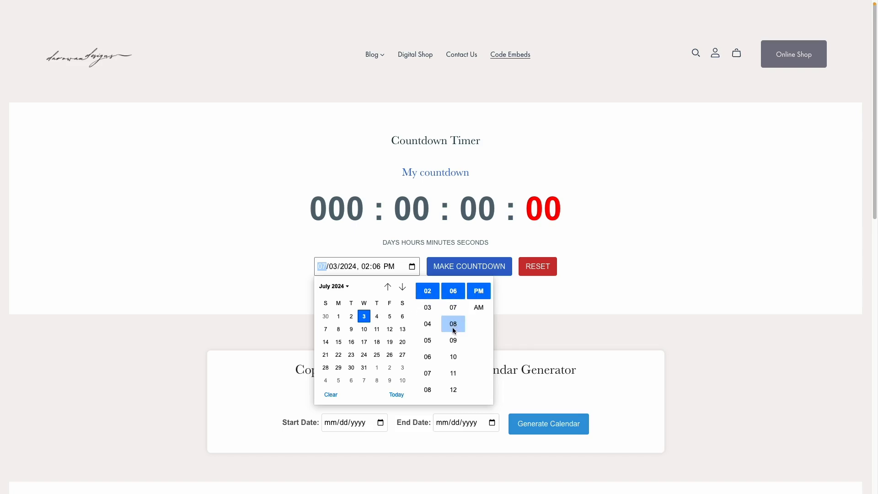
left_click(428, 323)
left_click(469, 266)
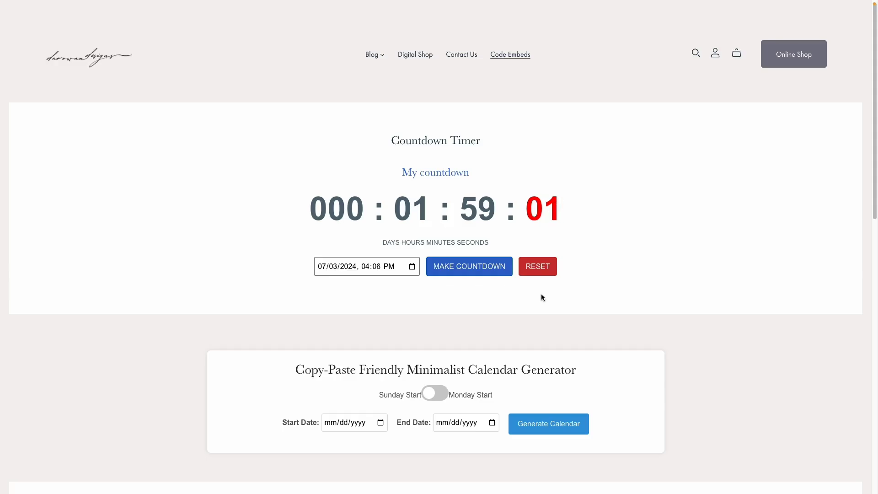
Step: Generate Monday-start calendars from January 1 to December 31, 2024
scroll(541, 295, "down", 3)
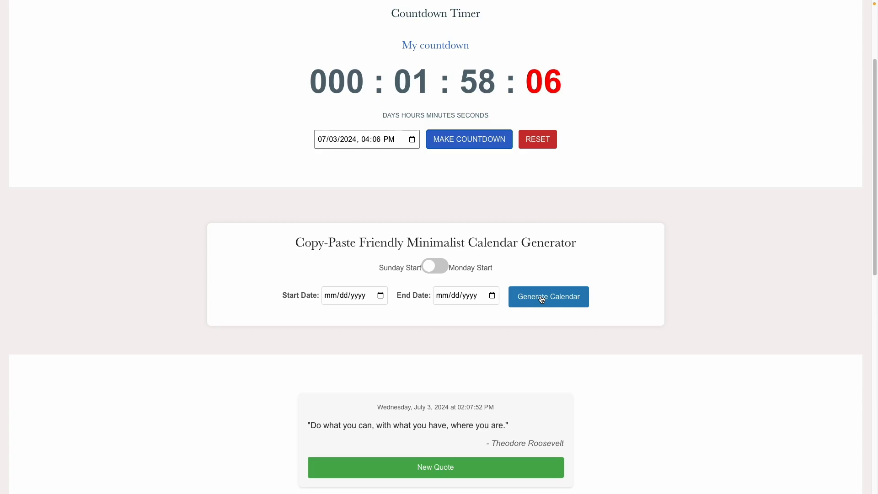
left_click(380, 295)
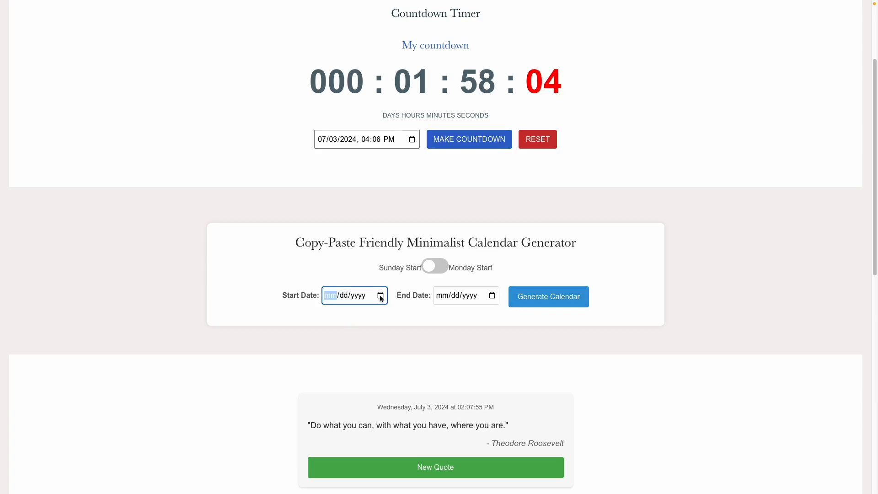
scroll(350, 348, "up", 5)
scroll(358, 334, "up", 1)
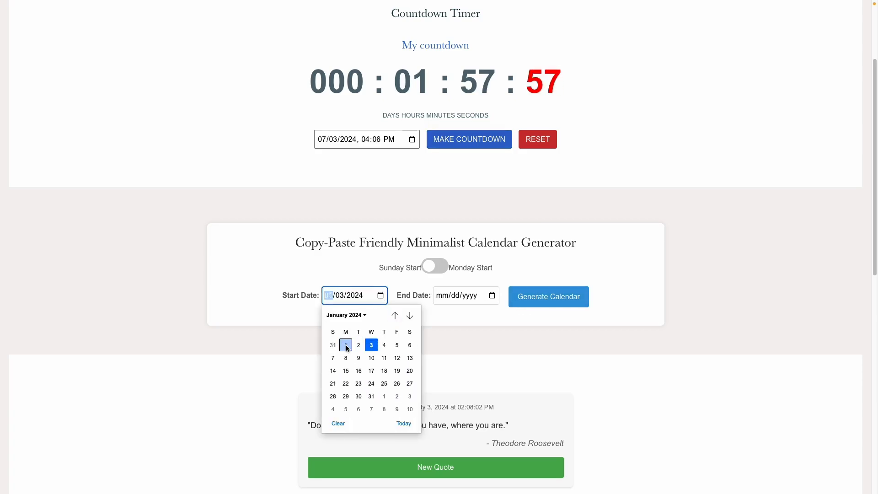
left_click(347, 345)
left_click(492, 295)
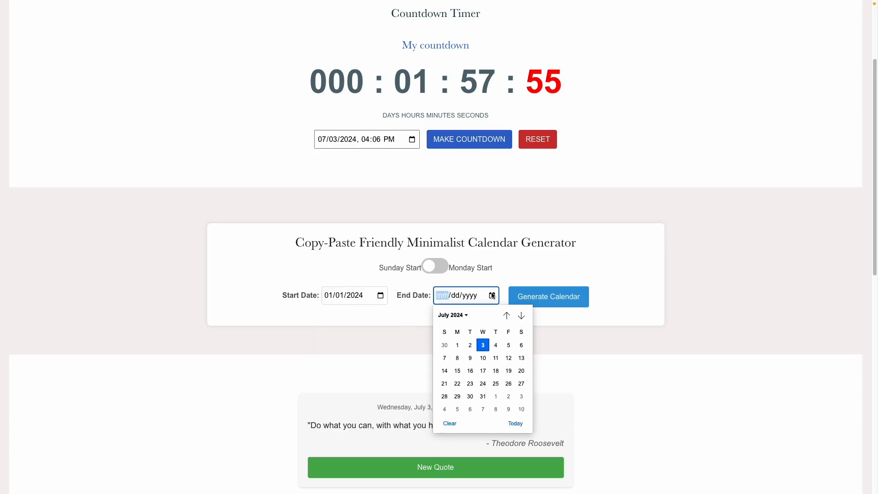
left_click(520, 315)
left_click(520, 315)
left_click(520, 315)
left_click(470, 396)
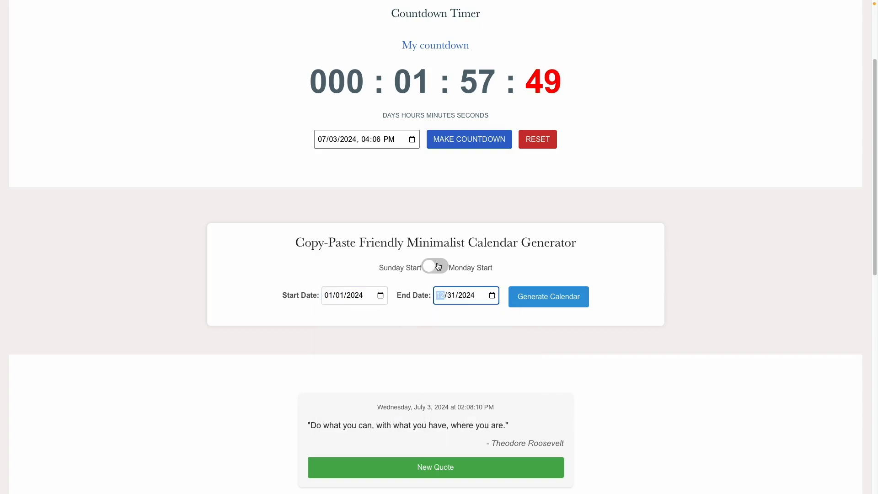
left_click(438, 266)
left_click(554, 300)
Step: Scroll through the generated months and highlight the July 2024 calendar
scroll(558, 304, "down", 3)
scroll(557, 304, "down", 7)
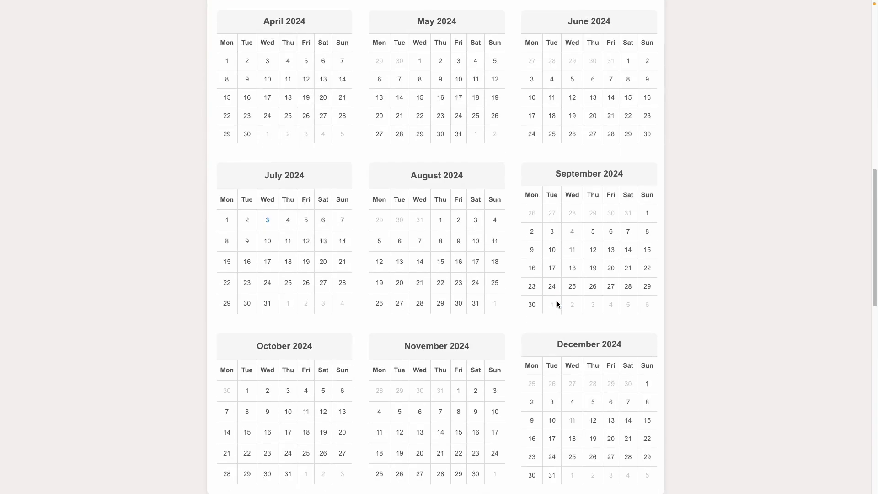
scroll(557, 304, "down", 4)
scroll(555, 302, "up", 4)
scroll(555, 301, "up", 4)
scroll(555, 302, "up", 2)
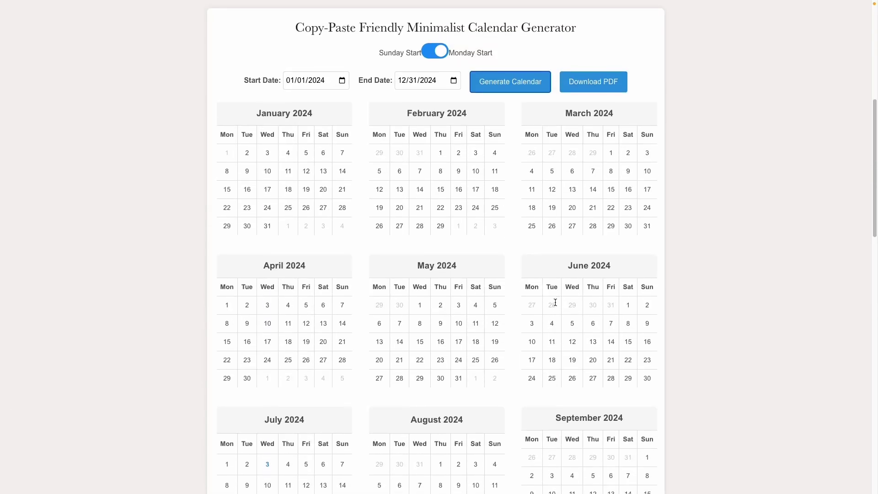
scroll(555, 302, "up", 2)
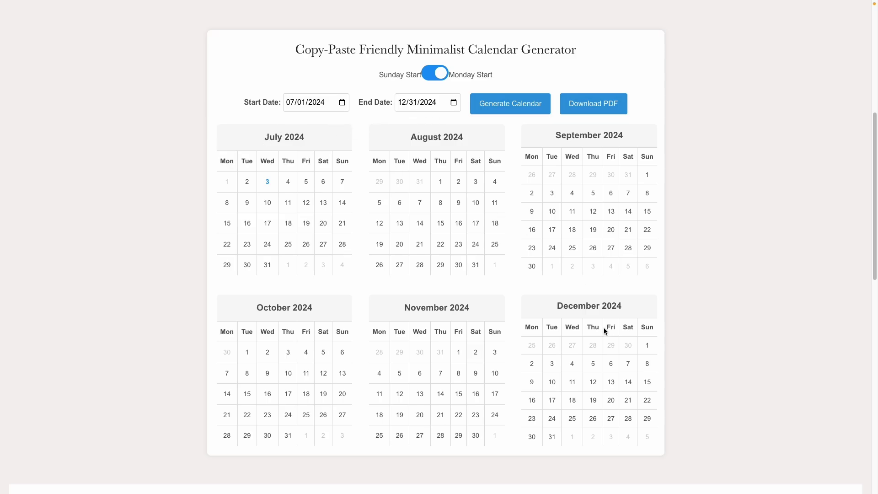
left_click_drag(259, 139, 352, 261)
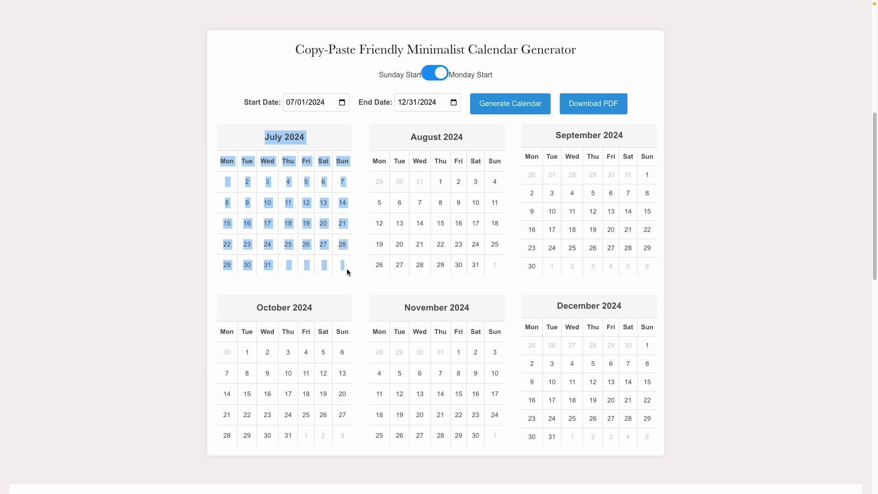
Step: Paste the July 2024 calendar into the blank Canva page and move it to the top-left
key("alt+Tab")
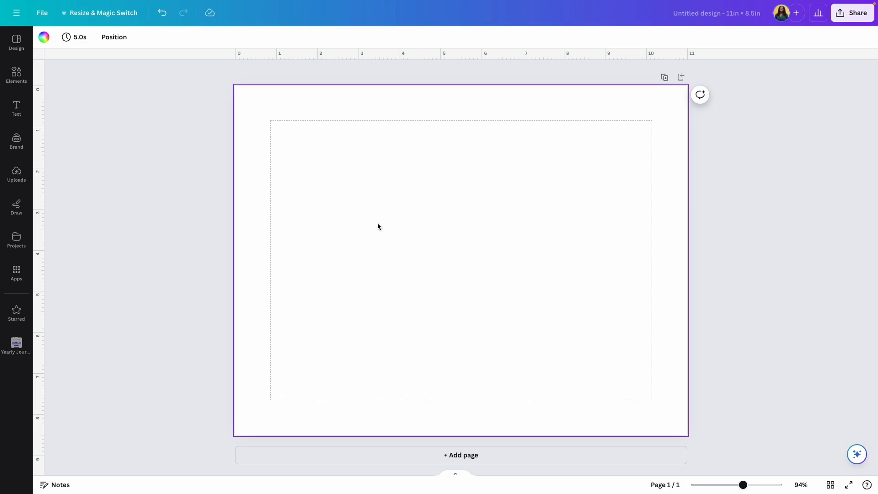
right_click(327, 153)
left_click(373, 186)
left_click(474, 349)
left_click(496, 300)
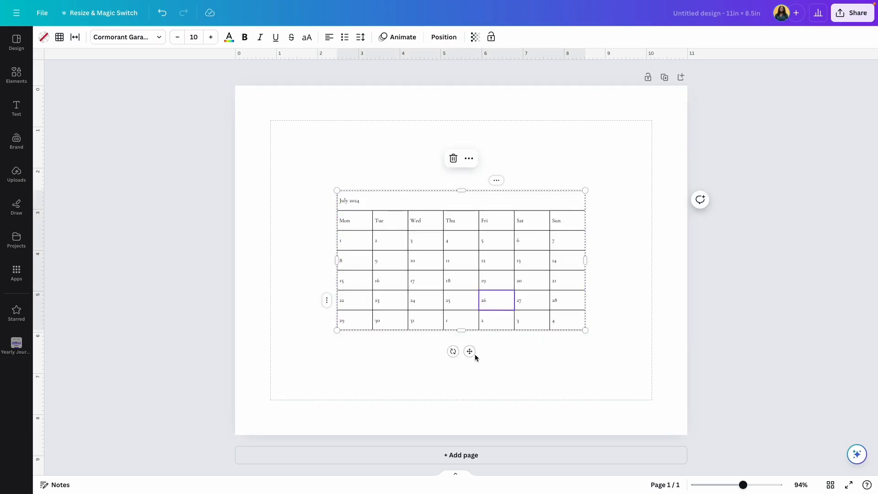
mouse_move(471, 352)
left_mouse_down()
mouse_move(406, 277)
mouse_move(406, 286)
left_mouse_up()
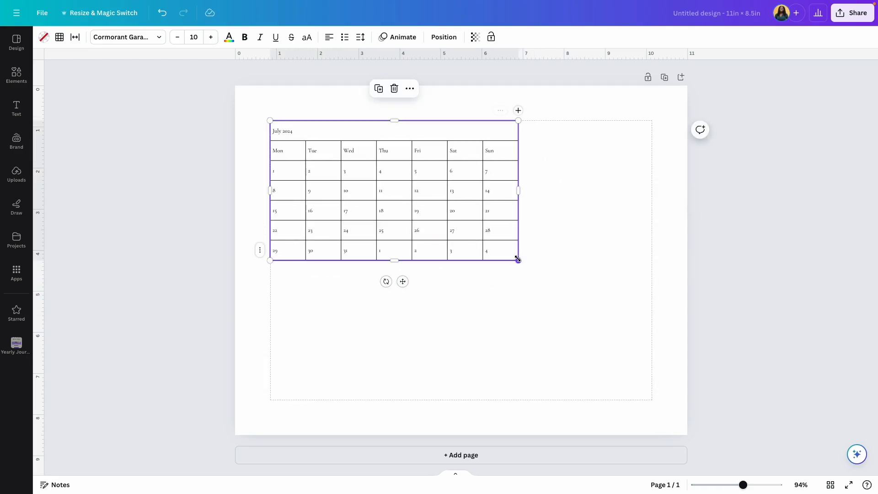
mouse_move(518, 259)
left_mouse_down()
mouse_move(430, 250)
mouse_move(377, 203)
mouse_move(386, 212)
left_mouse_up()
Step: Set the calendar table's font to Montserrat Light and enlarge it to fill the page
left_click(400, 245)
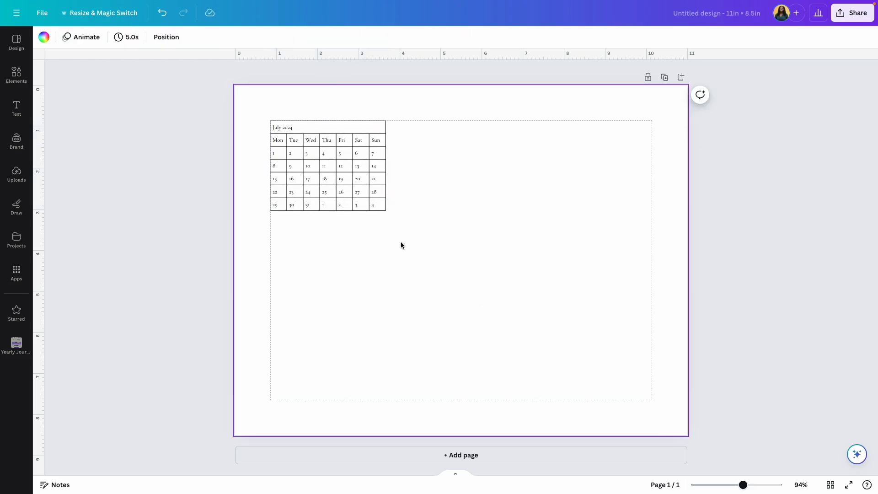
left_click(74, 188)
left_click(342, 36)
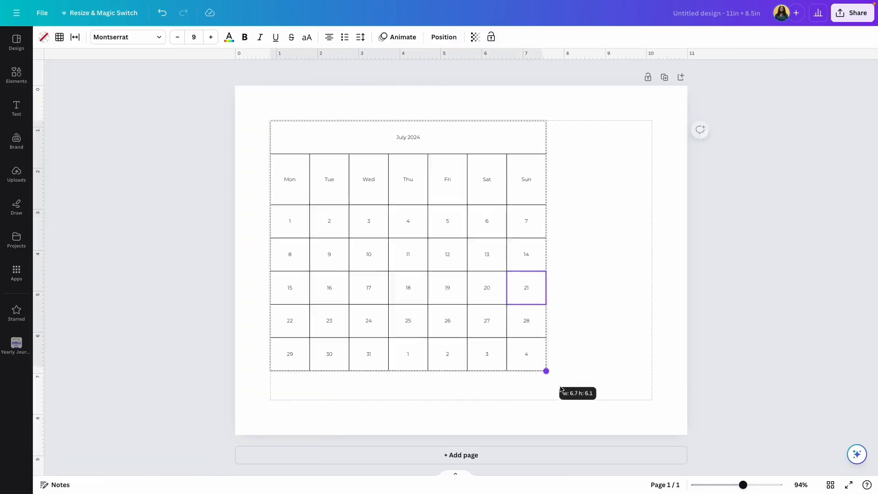
left_click_drag(386, 219, 652, 406)
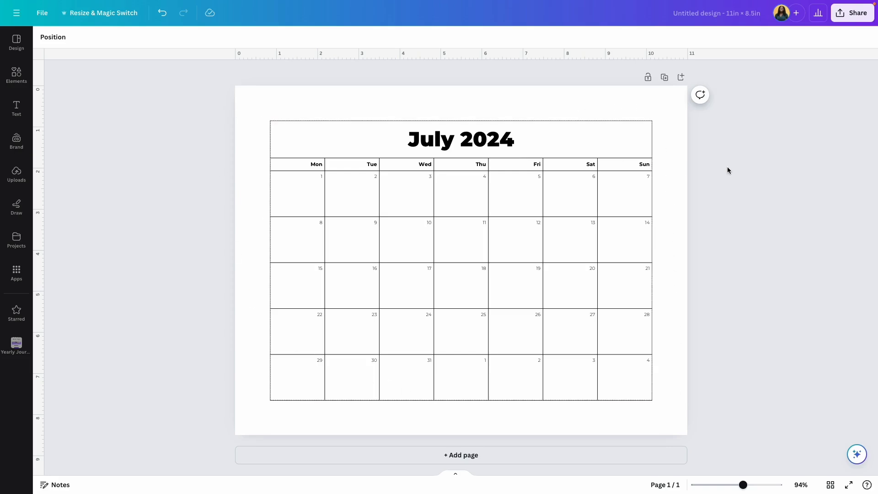
Step: Duplicate the July page and replace the copy's calendar with August 2024
left_click(661, 234)
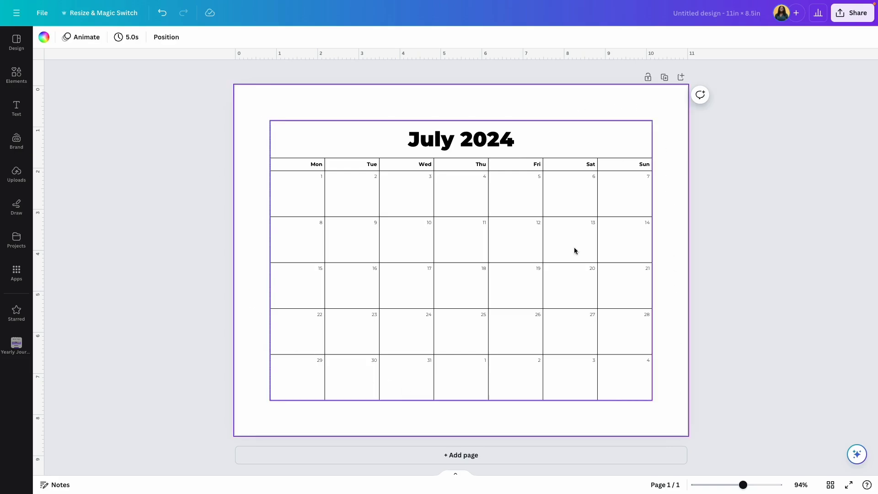
left_click(661, 80)
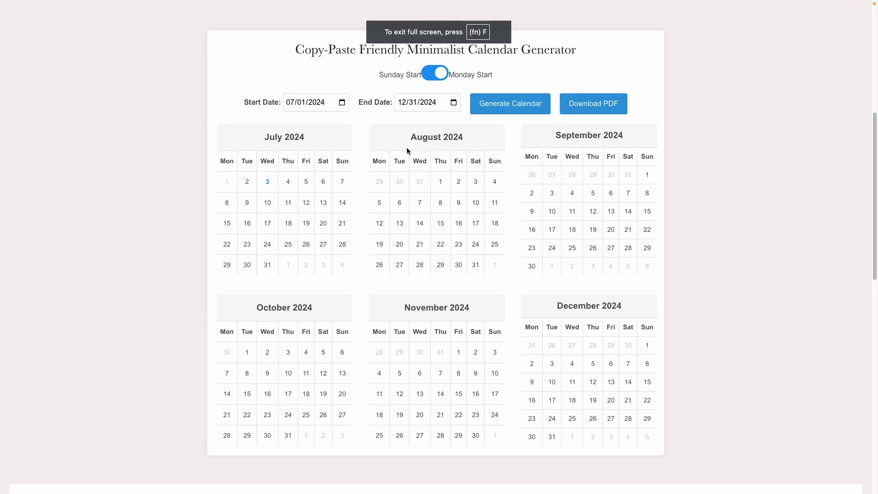
left_click_drag(410, 135, 497, 270)
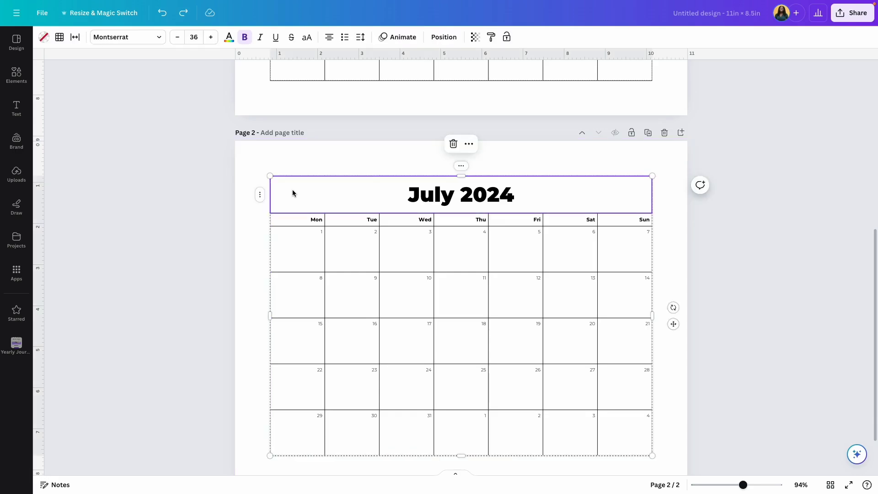
key("ctrl+v")
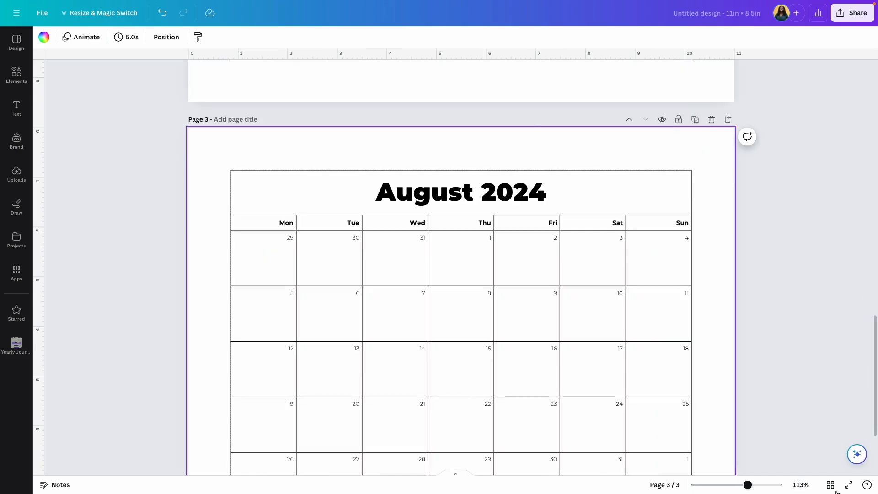
scroll(254, 105, "up", 8)
left_click(254, 106)
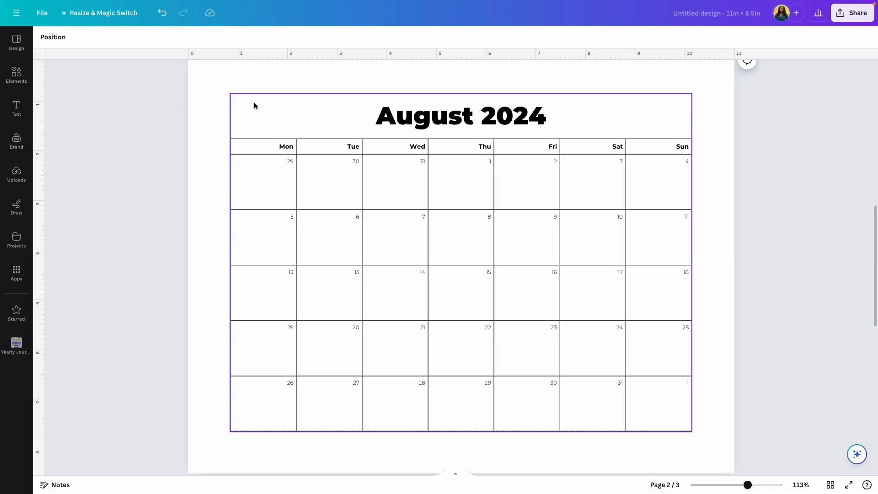
left_click(225, 80)
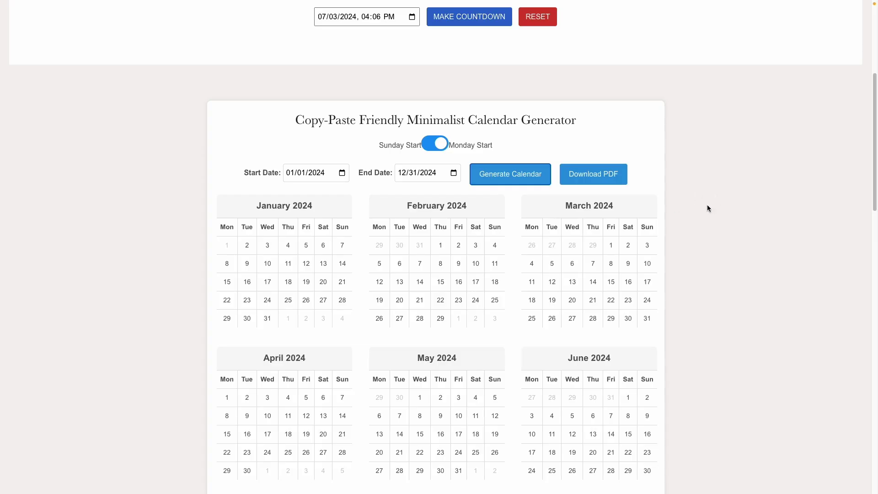
left_click(605, 180)
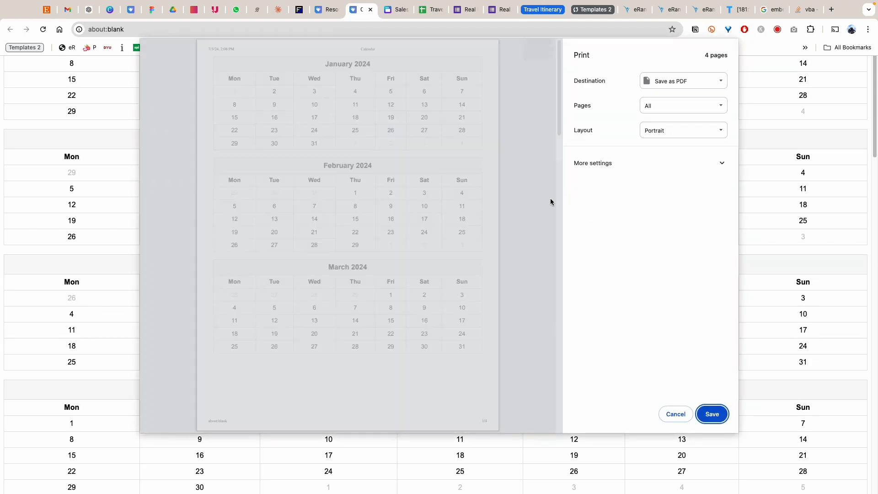
scroll(389, 240, "down", 5)
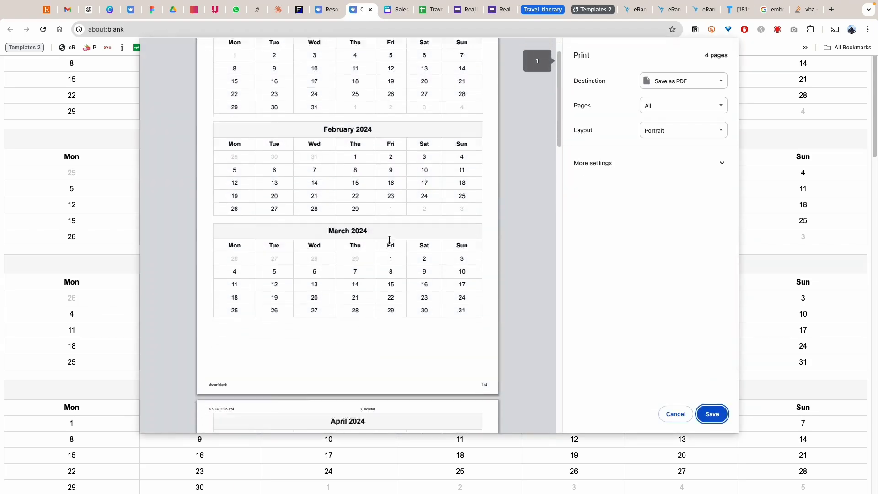
scroll(389, 240, "down", 10)
scroll(389, 240, "down", 10)
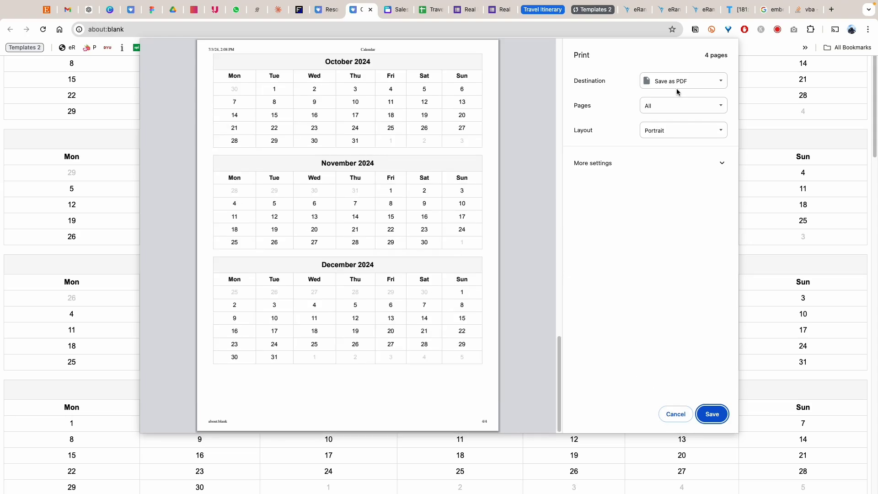
left_click(672, 414)
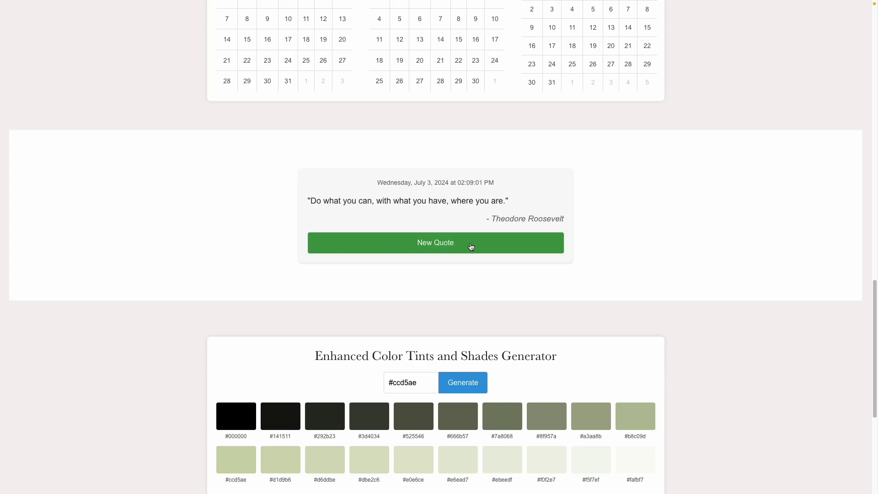
Step: Cycle the quote widget until a Franklin D. Roosevelt quote appears
left_click(443, 245)
left_click(441, 245)
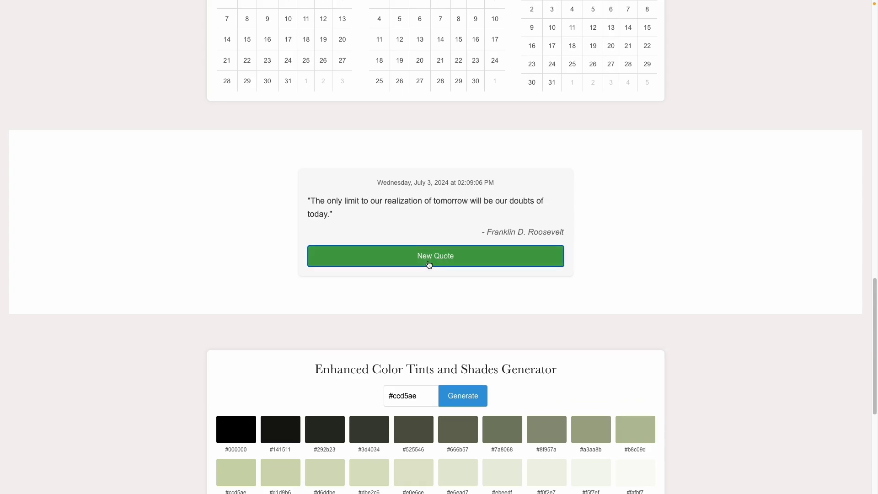
left_click(429, 259)
scroll(515, 264, "down", 5)
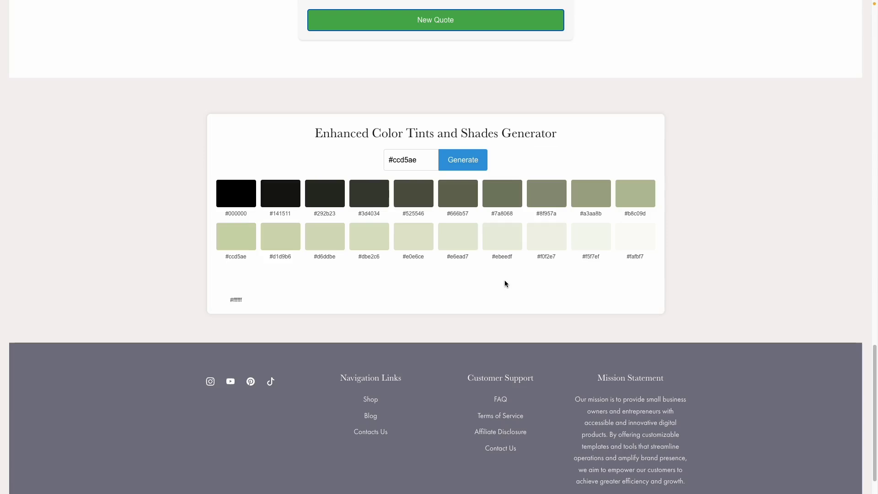
Step: Select the ccd5ae hex colour value, then scroll back up to the countdown timer
double_click(405, 165)
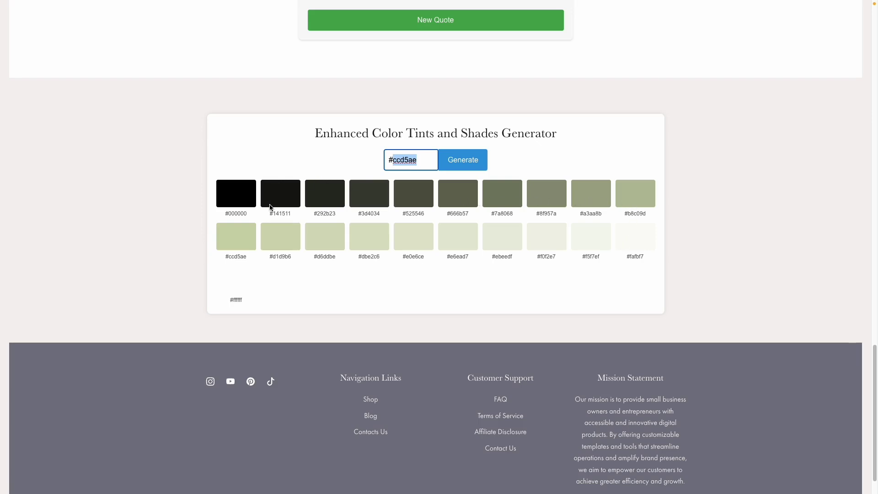
left_click(329, 274)
scroll(389, 364, "up", 3)
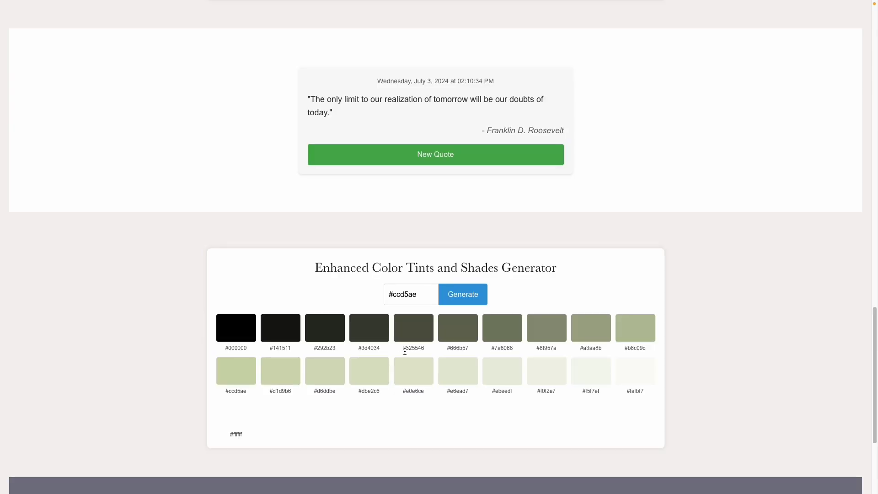
scroll(421, 319, "up", 3)
scroll(418, 315, "up", 2)
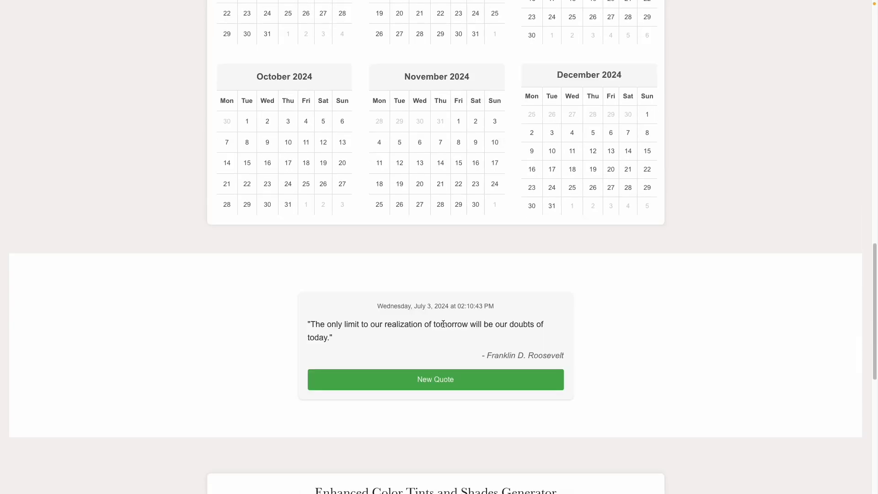
scroll(428, 316, "up", 9)
scroll(428, 316, "up", 4)
scroll(428, 315, "up", 4)
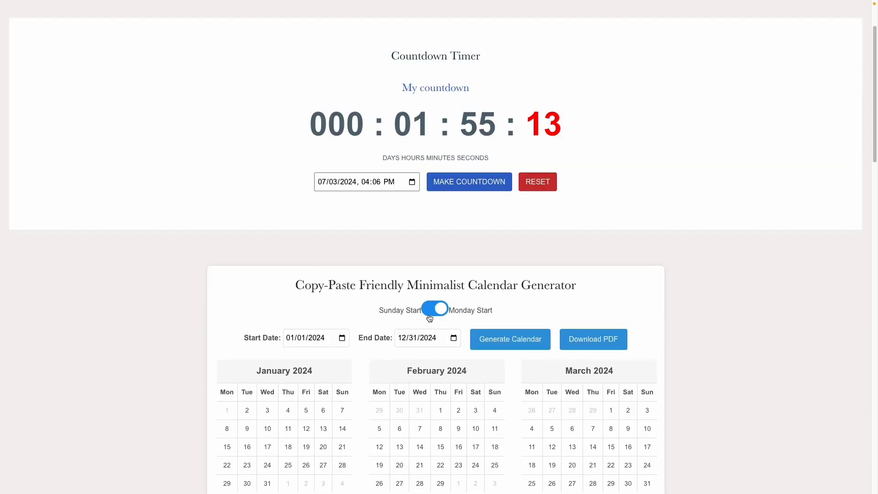
scroll(429, 316, "up", 2)
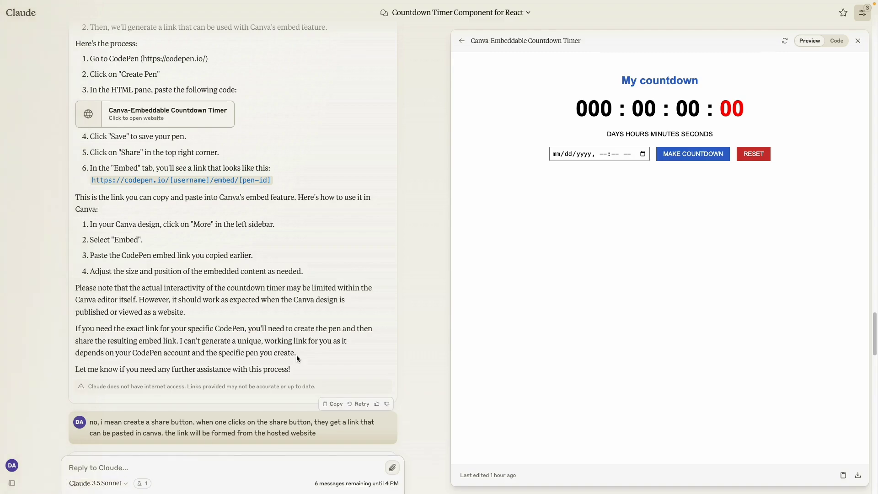
Step: Scroll the Claude chat to the printable calendar generator preview with Sunday/Monday start
scroll(297, 354, "up", 15)
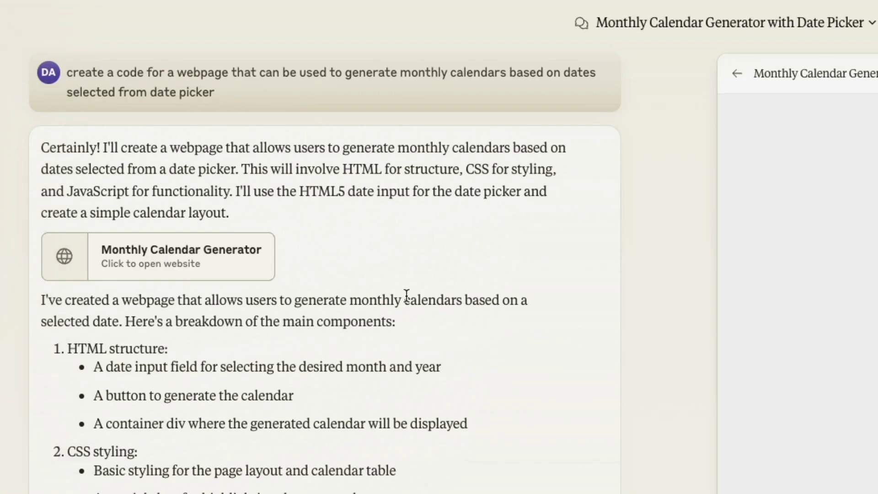
scroll(407, 306, "down", 5)
scroll(408, 306, "down", 6)
scroll(407, 320, "down", 8)
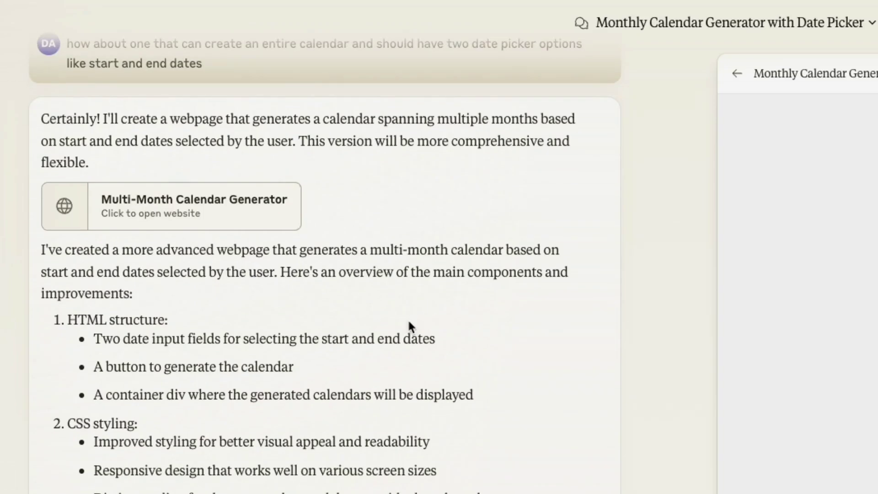
scroll(407, 325, "up", 2)
scroll(269, 446, "up", 5)
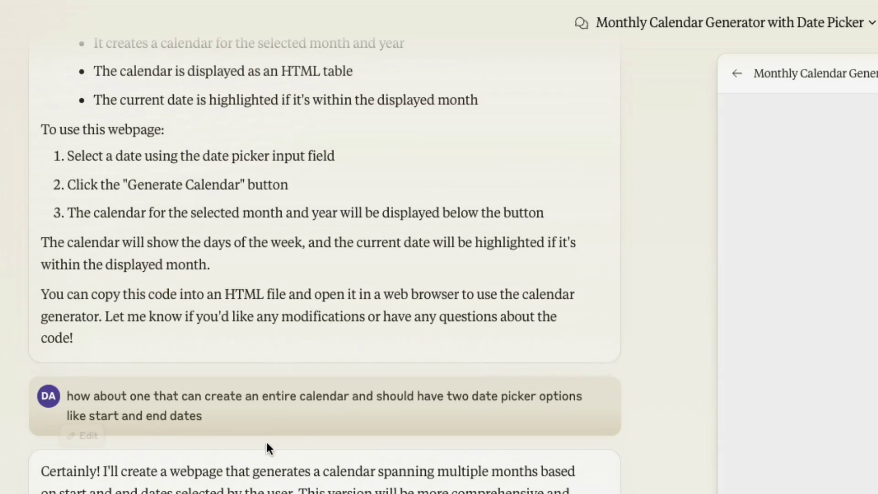
scroll(333, 427, "down", 15)
scroll(335, 428, "down", 5)
scroll(333, 425, "down", 2)
scroll(331, 419, "down", 1)
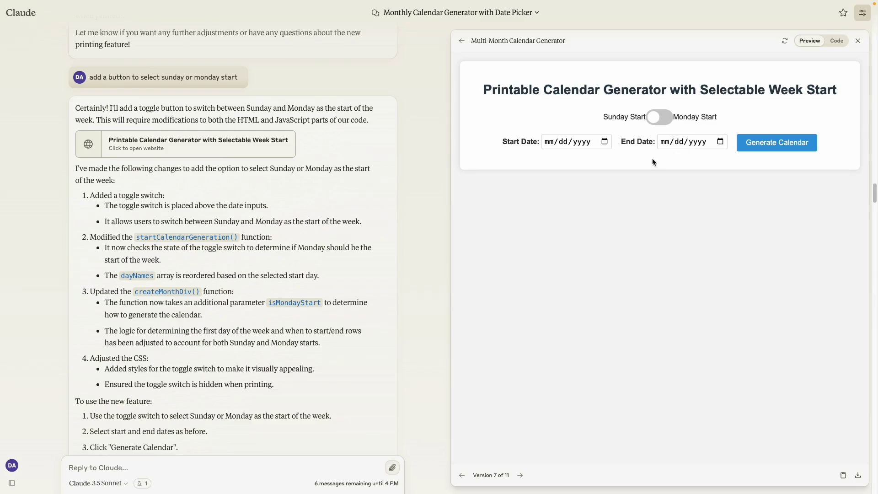
Step: Open the calendar preview's start-date picker and scroll down the Claude chat
left_click(603, 141)
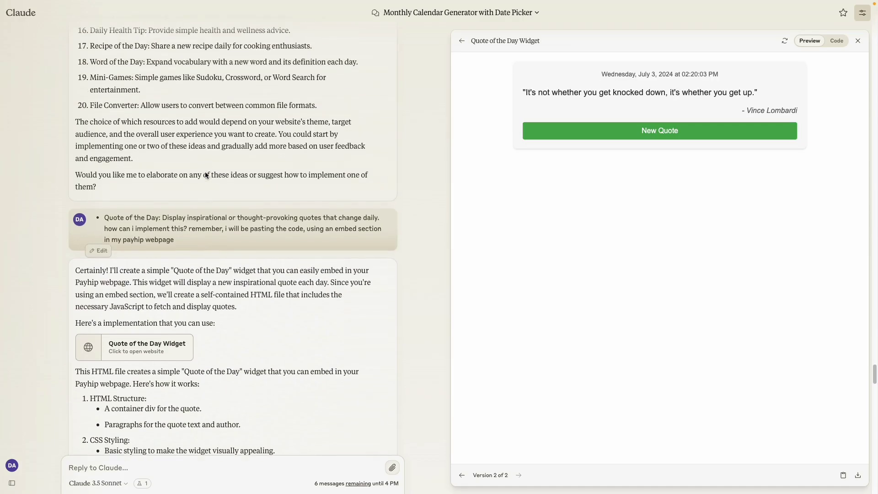
scroll(158, 232, "down", 2)
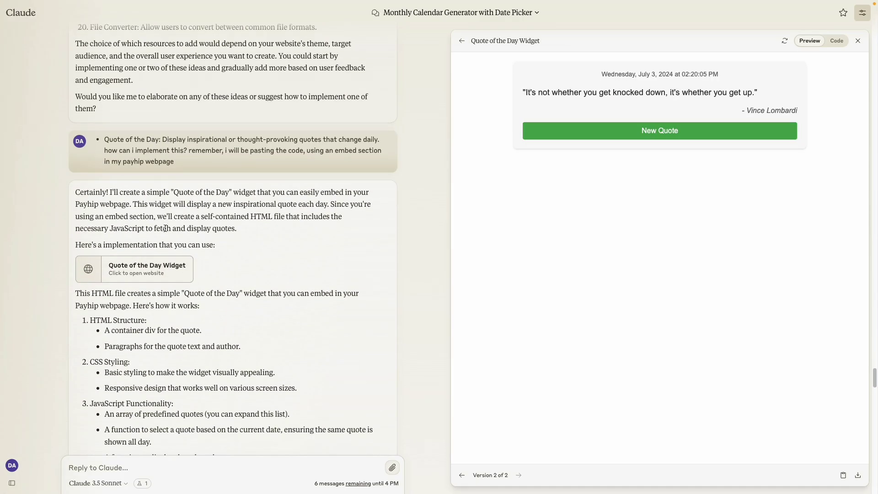
scroll(196, 157, "down", 6)
scroll(241, 215, "down", 4)
scroll(241, 214, "down", 5)
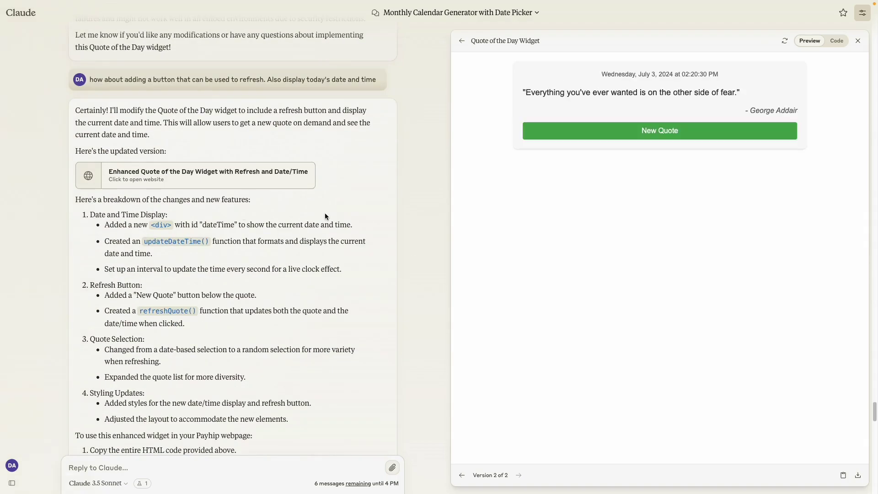
scroll(322, 209, "down", 1)
scroll(318, 207, "down", 5)
scroll(318, 207, "down", 3)
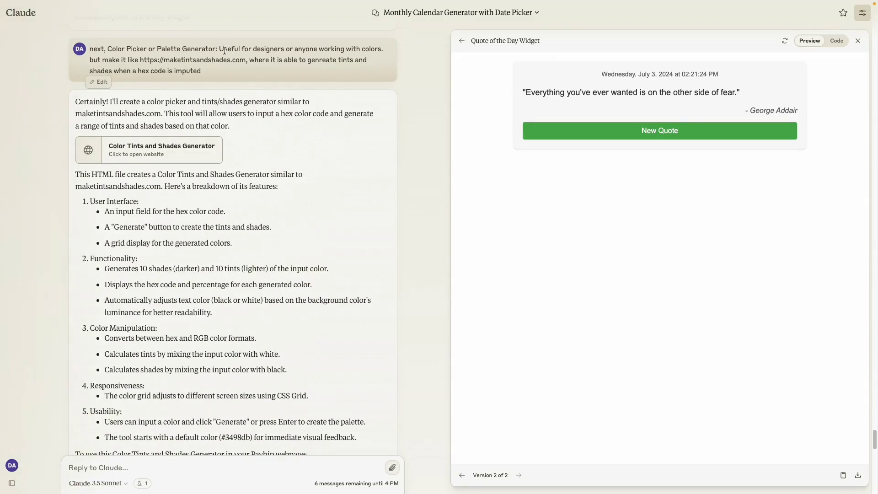
Step: Preview the Color Tints and Shades Generator artifact and scroll through it
left_click(155, 149)
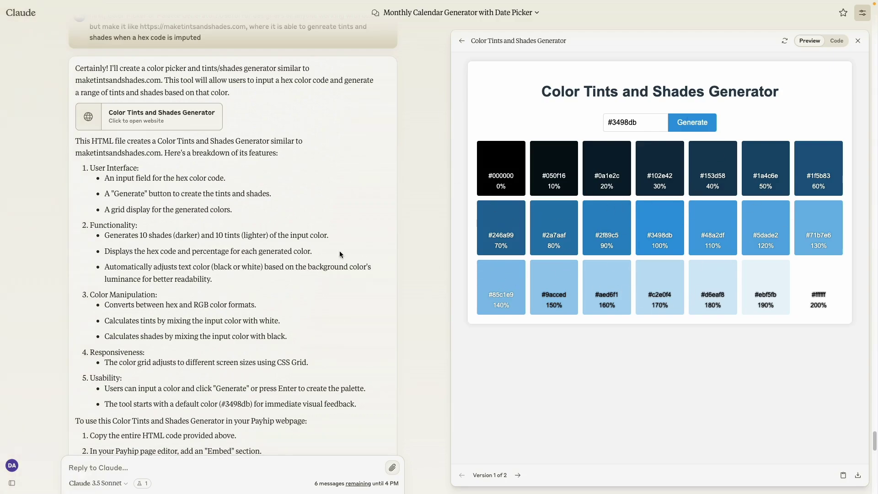
scroll(413, 207, "down", 2)
scroll(320, 229, "down", 2)
scroll(252, 251, "down", 5)
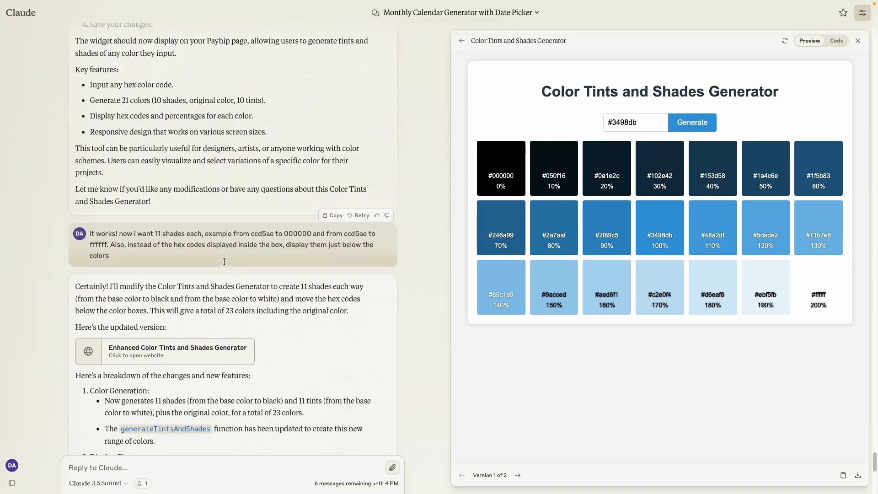
scroll(225, 262, "down", 3)
scroll(224, 261, "down", 5)
scroll(230, 254, "up", 3)
scroll(230, 254, "up", 5)
Step: Preview the Enhanced Color Tints and Shades Generator, inspect its code, and return to preview
left_click(199, 256)
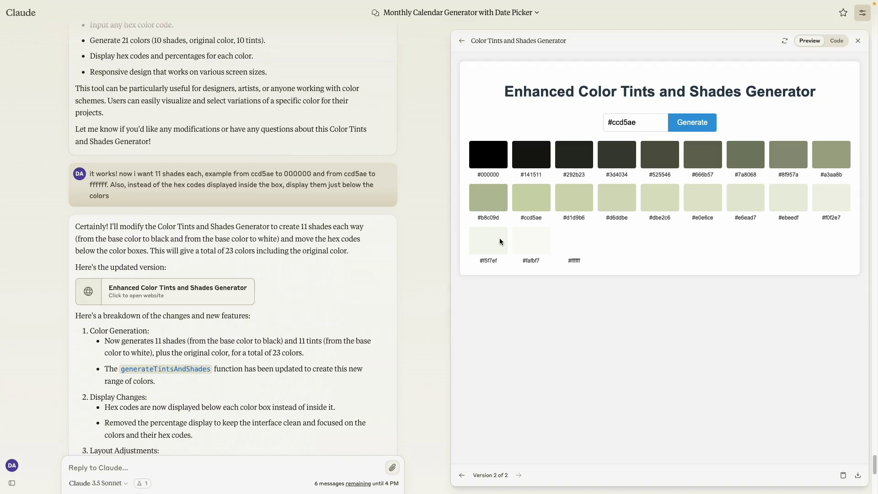
left_click(836, 40)
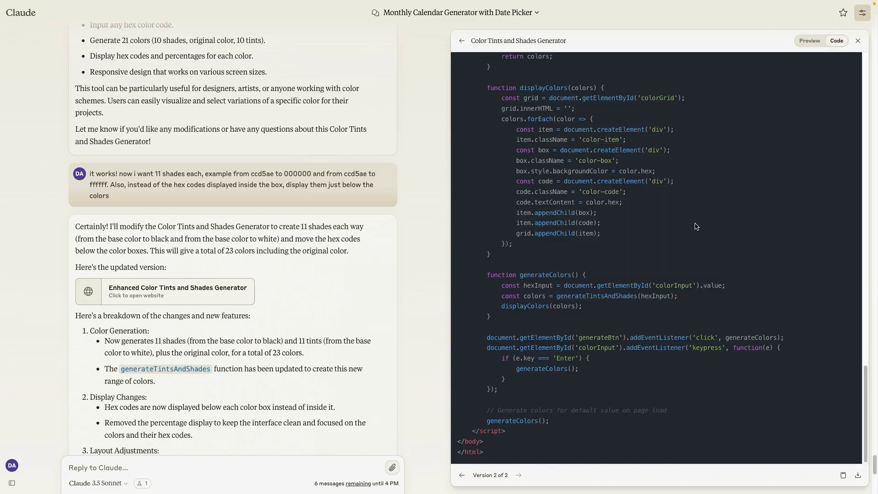
scroll(695, 210, "down", 15)
scroll(695, 211, "down", 15)
left_click(819, 44)
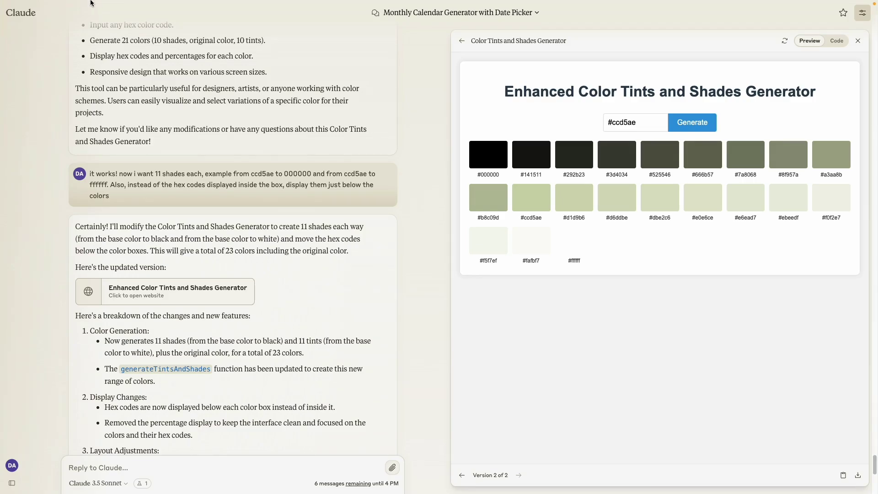
key("super+Tab")
Step: Highlight the monthly calendar prompt, then scroll down to the countdown widget modification request
triple_click(376, 75)
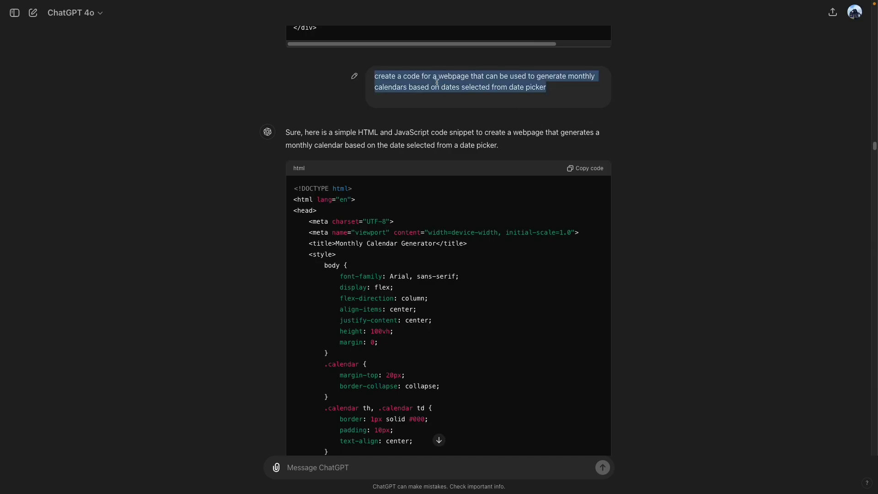
left_click(407, 75)
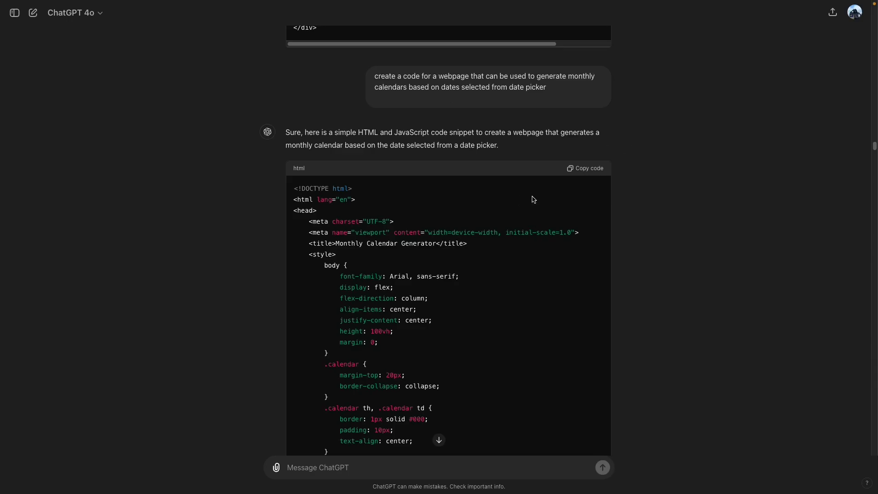
scroll(654, 251, "down", 3)
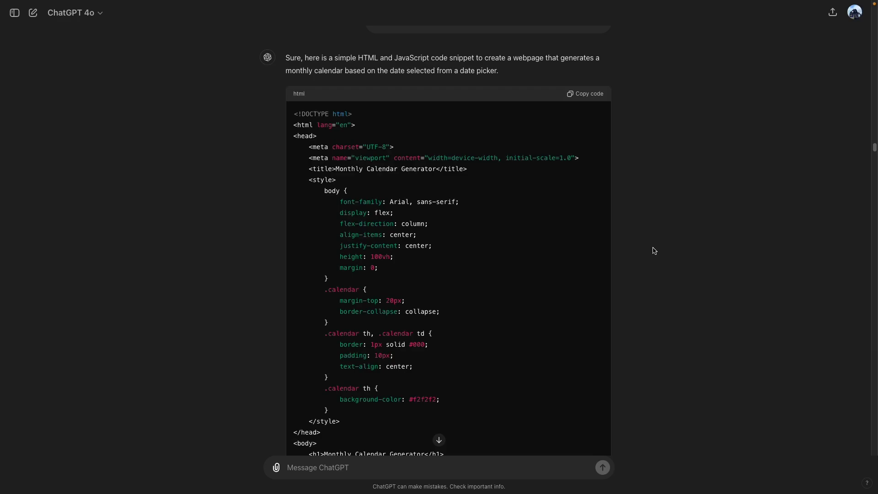
scroll(654, 250, "down", 15)
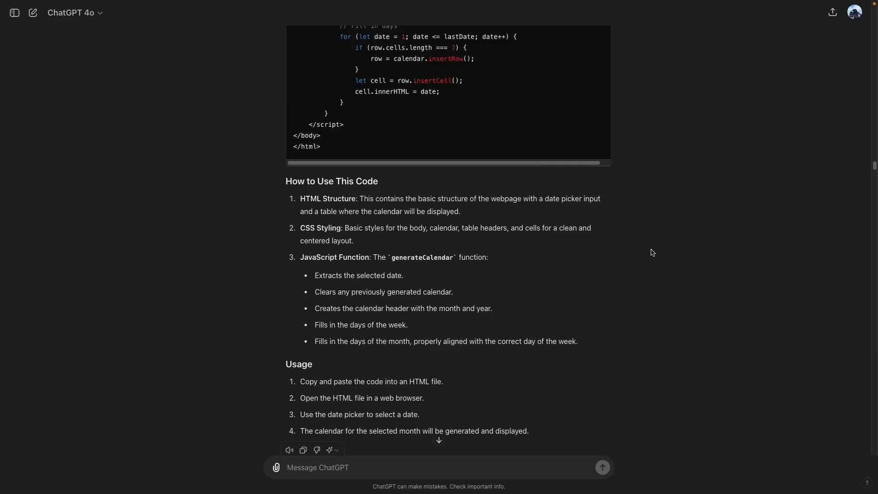
scroll(652, 253, "down", 1)
scroll(652, 255, "down", 3)
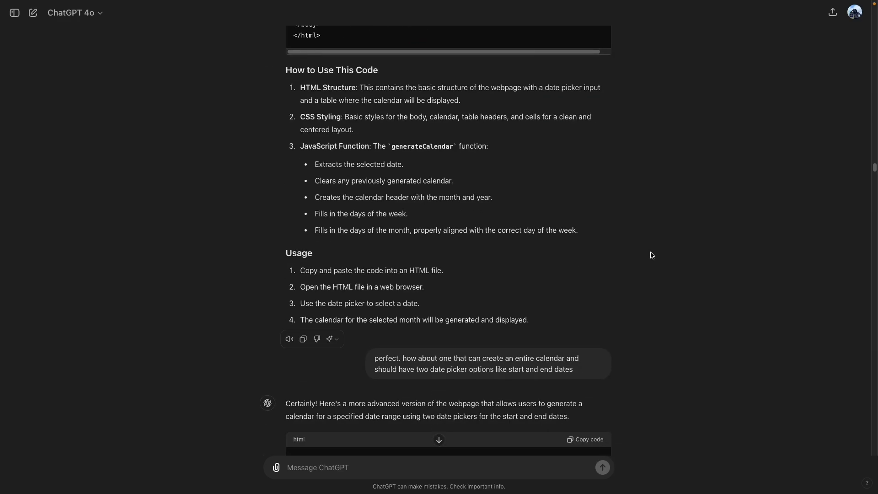
scroll(651, 255, "down", 7)
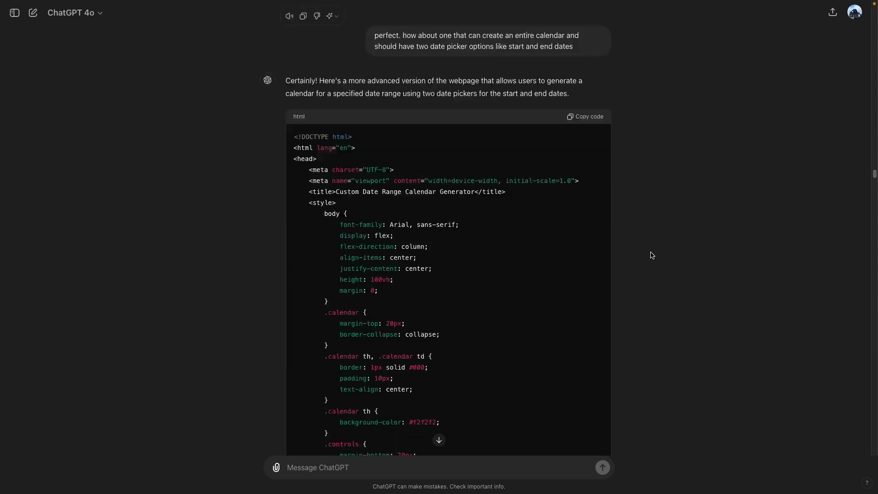
scroll(651, 260, "down", 20)
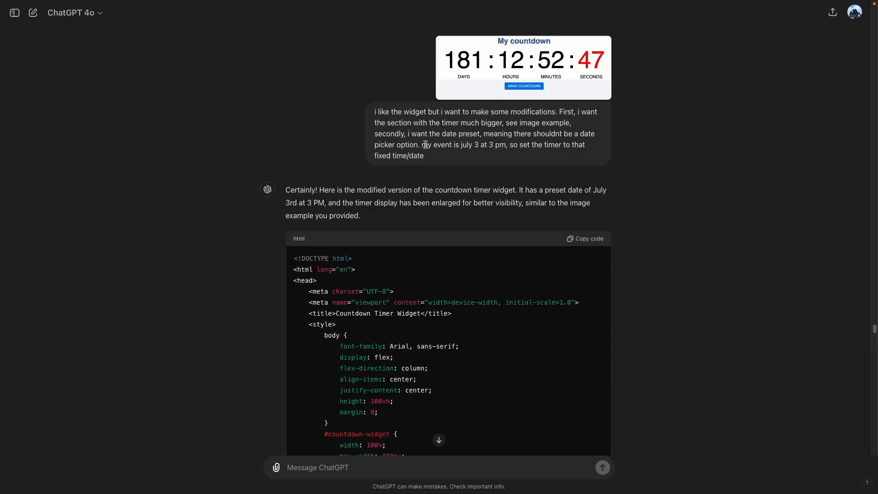
Step: Highlight the ChatGPT request about the fixed countdown event date
scroll(425, 145, "up", 1)
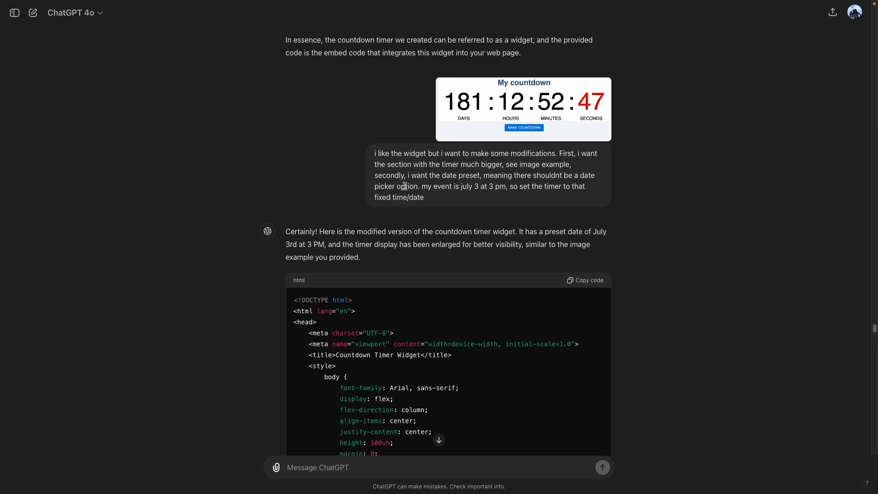
scroll(429, 180, "down", 3)
scroll(433, 117, "down", 1)
scroll(422, 77, "up", 1)
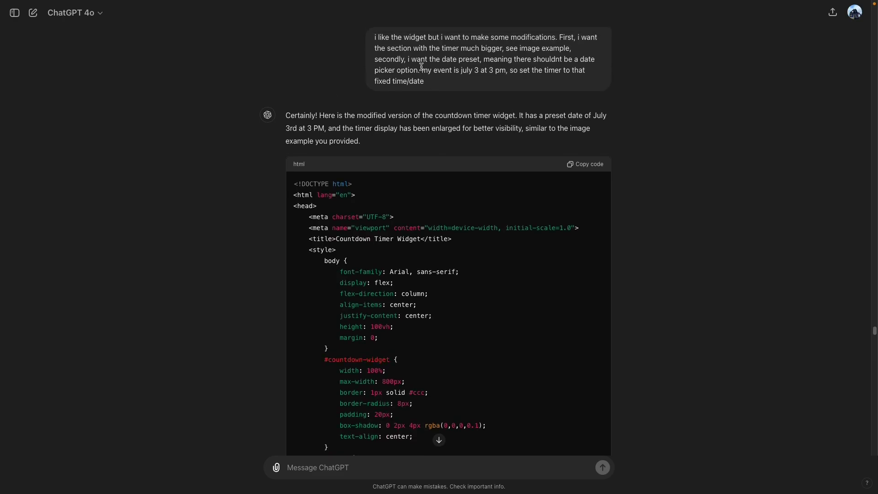
left_click_drag(421, 66, 423, 82)
left_click(438, 82)
Step: Copy the latest countdown widget code with green minutes and maroon-red seconds
scroll(523, 179, "down", 2)
scroll(512, 187, "down", 3)
scroll(512, 187, "down", 5)
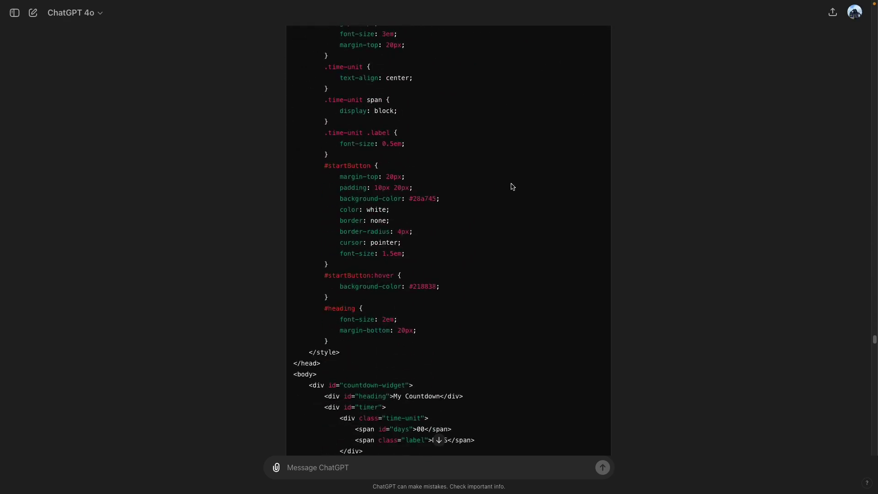
scroll(512, 187, "down", 10)
scroll(513, 185, "down", 6)
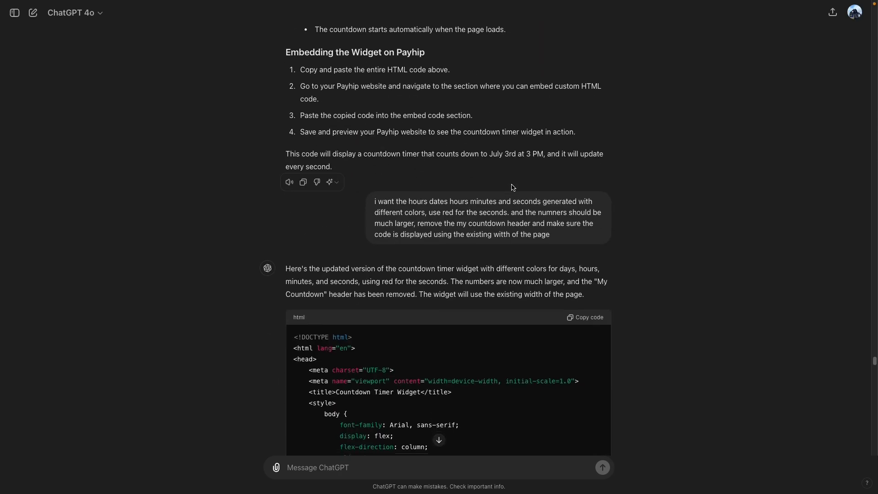
scroll(513, 187, "down", 5)
scroll(513, 187, "down", 8)
scroll(512, 187, "down", 10)
scroll(510, 187, "down", 10)
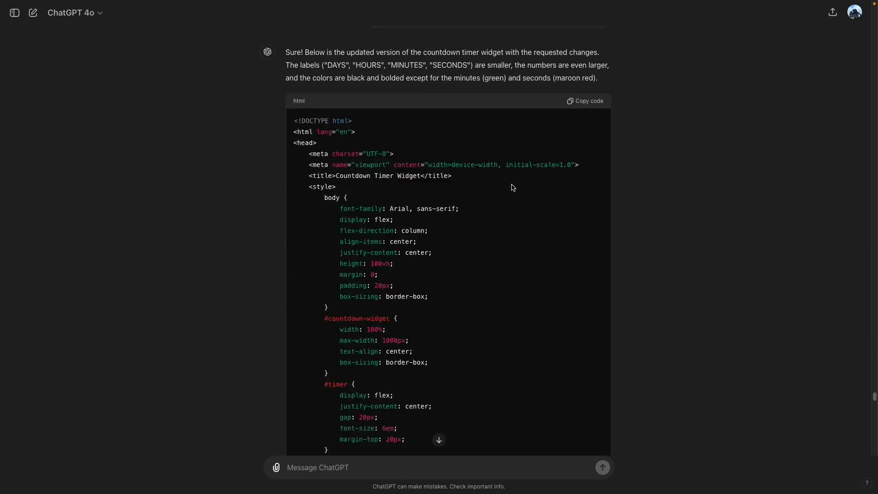
scroll(713, 227, "up", 2)
left_click(581, 177)
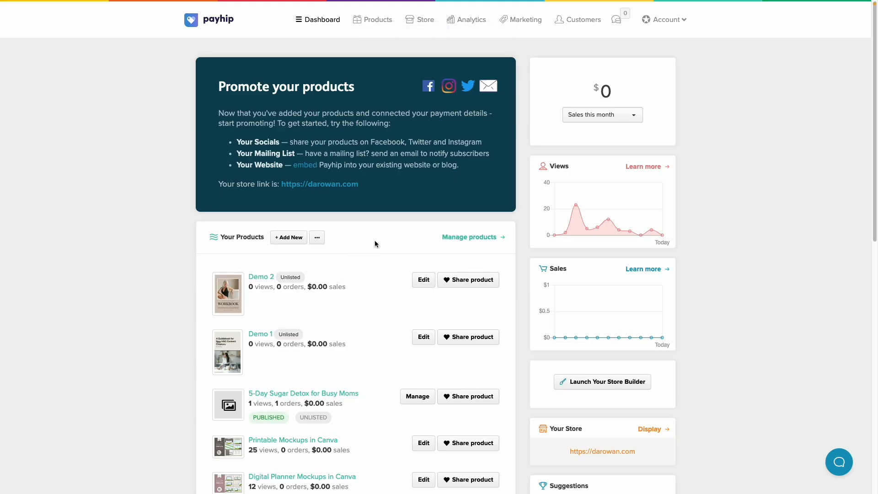
Step: Launch the store builder, select the Home page Embed Code section, and read its preview notice
scroll(375, 240, "down", 2)
left_click(592, 323)
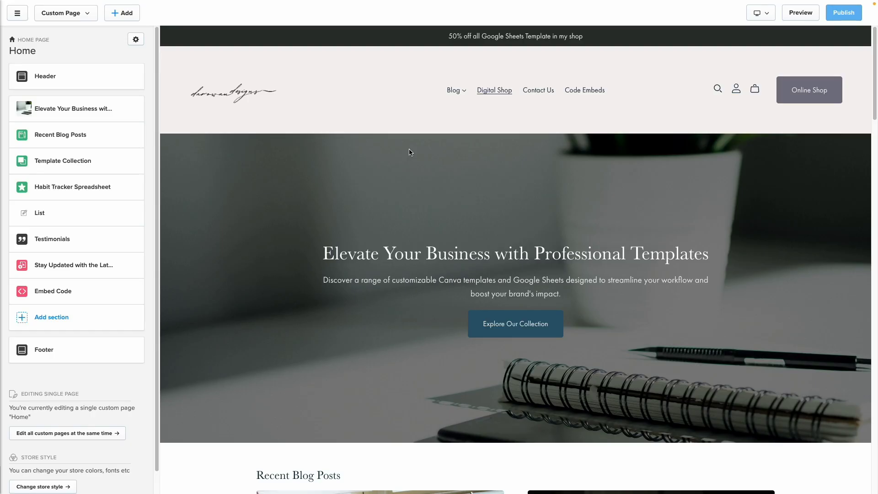
mouse_move(76, 291)
left_click(84, 298)
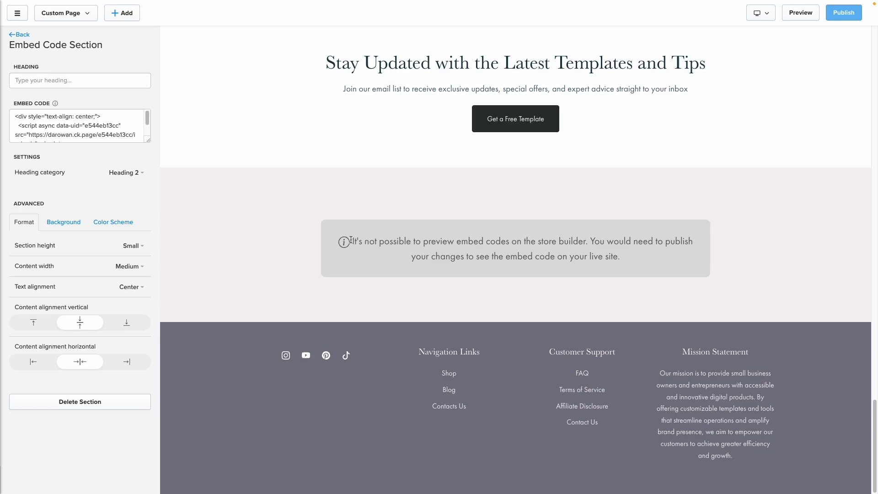
left_click_drag(351, 239, 628, 263)
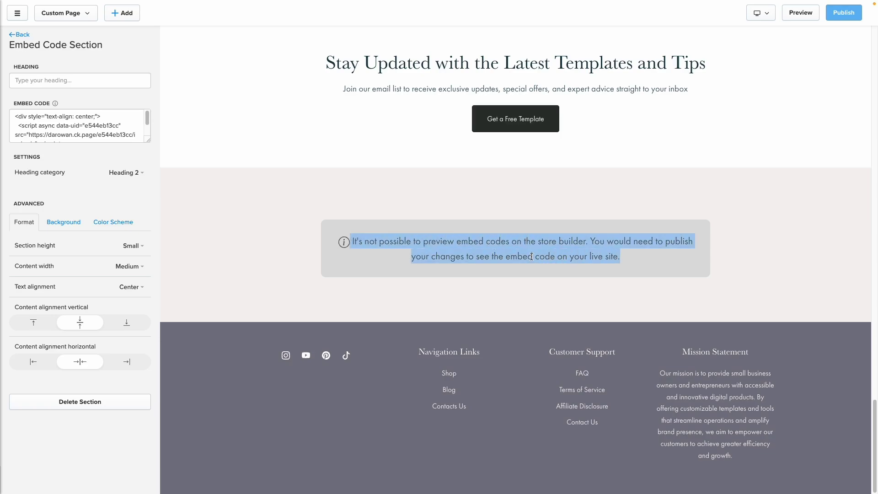
Step: Scroll back up through the Home page's desktop preview
scroll(330, 191, "up", 4)
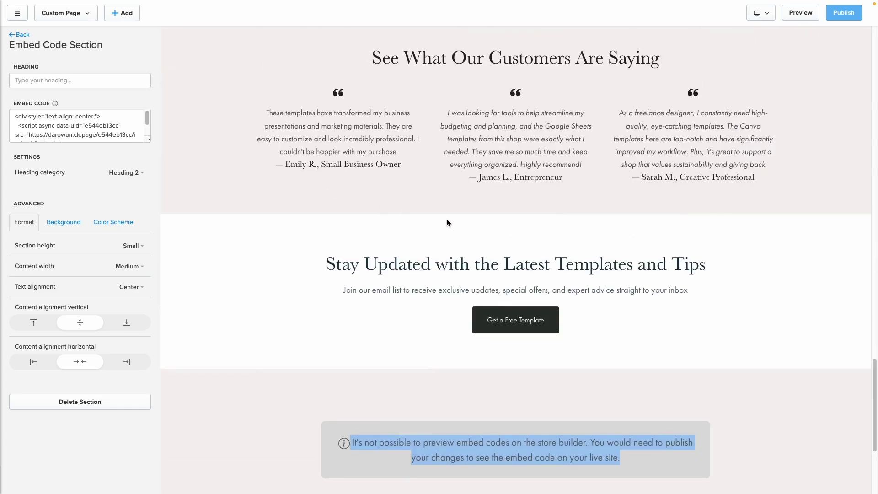
scroll(350, 190, "up", 2)
scroll(502, 224, "up", 2)
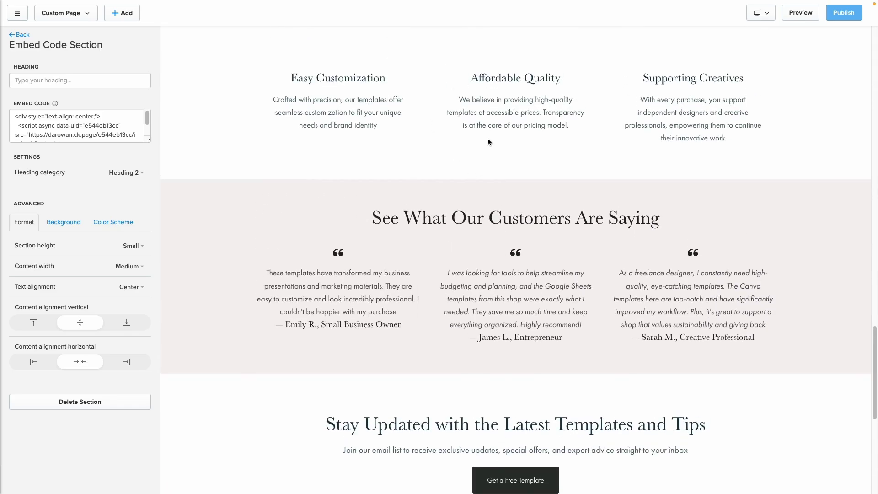
scroll(488, 161, "up", 4)
scroll(487, 161, "up", 5)
scroll(649, 178, "up", 5)
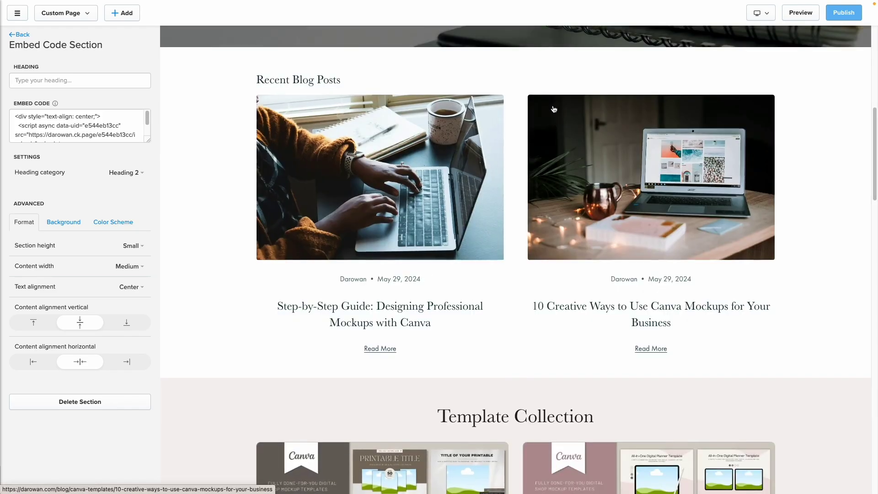
Step: Preview the Home page at phone size and scroll down through it
left_click(761, 14)
scroll(536, 167, "down", 3)
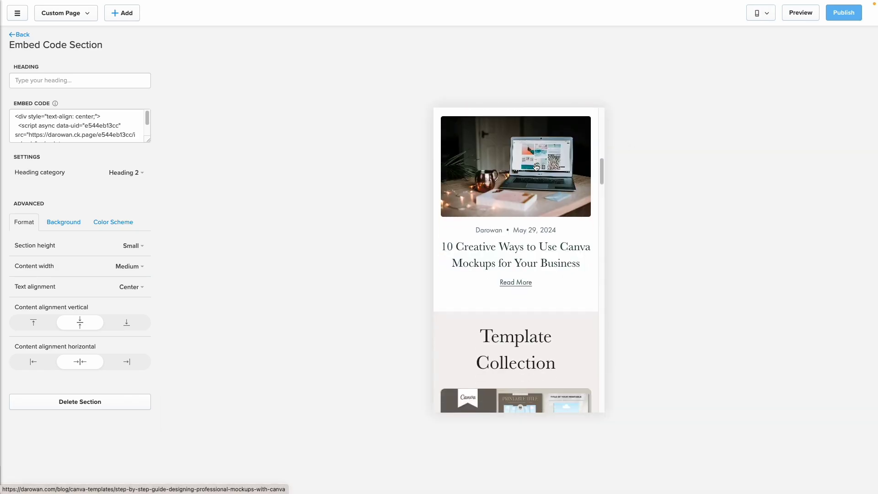
scroll(536, 166, "down", 5)
scroll(536, 166, "down", 5)
scroll(536, 166, "down", 5)
scroll(513, 237, "down", 1)
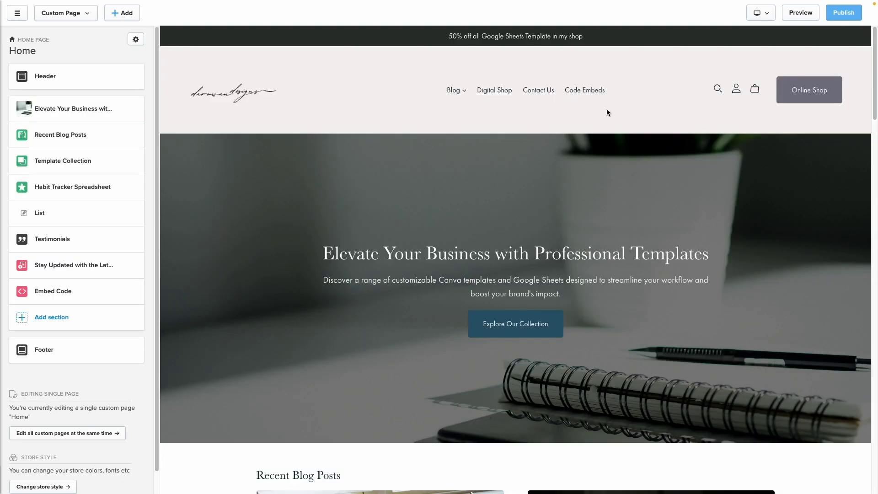
Step: Create a new empty custom page titled 'Demo Embed Codes'
left_click(589, 91)
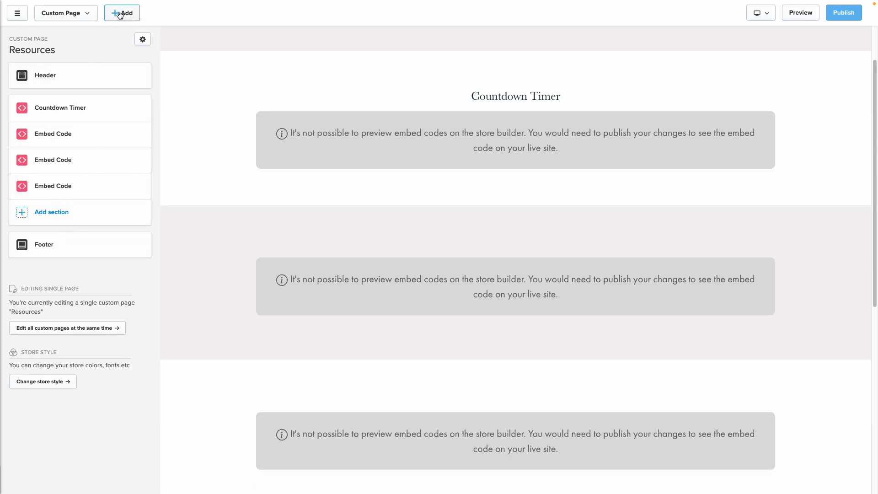
left_click(120, 15)
left_click(137, 43)
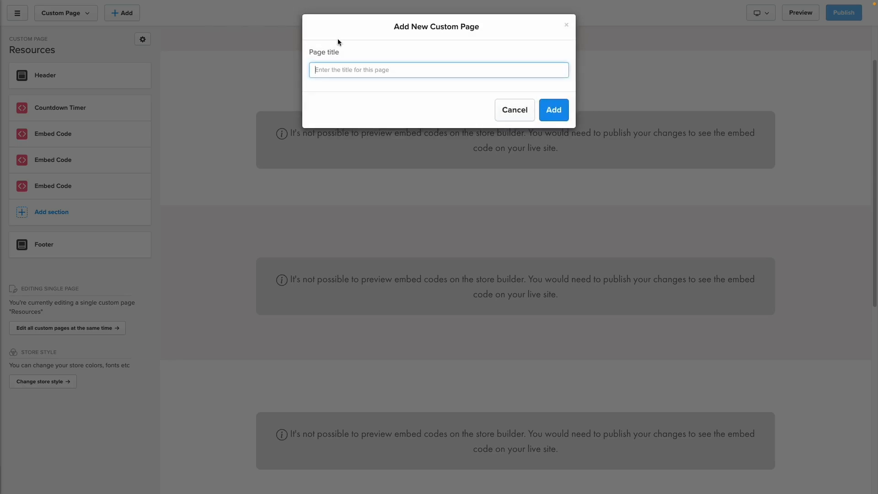
type("Demo")
key("BackSpace")
type("odes")
type("mbed")
left_click(552, 111)
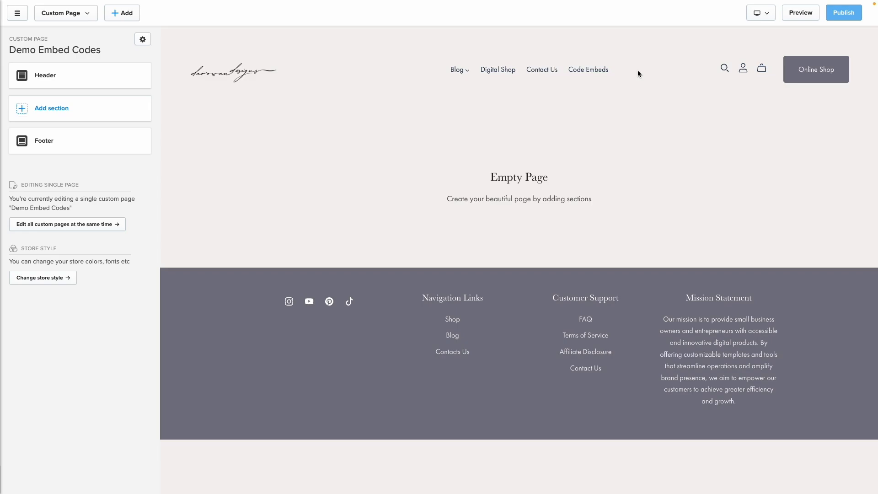
left_click(75, 76)
Step: Add a 'Demo Embed Codes' header link pointing to the new page and save the header
left_click(67, 79)
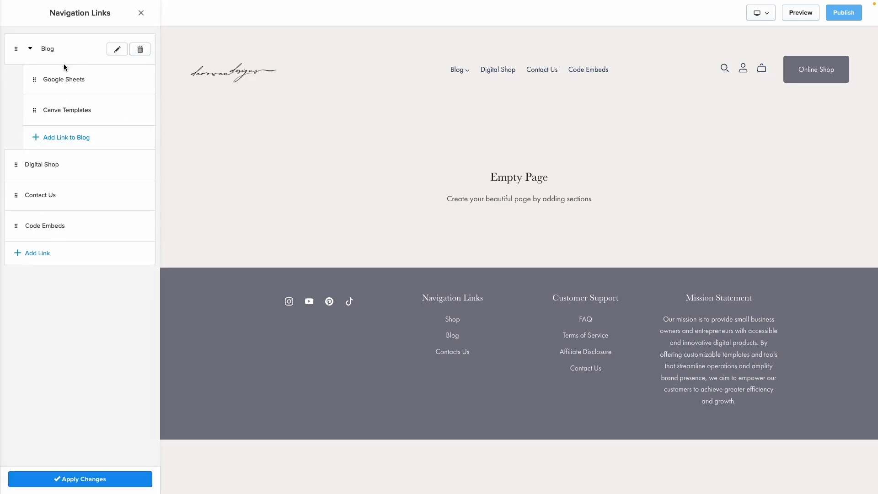
left_click(46, 254)
type("Demo Embed Codes")
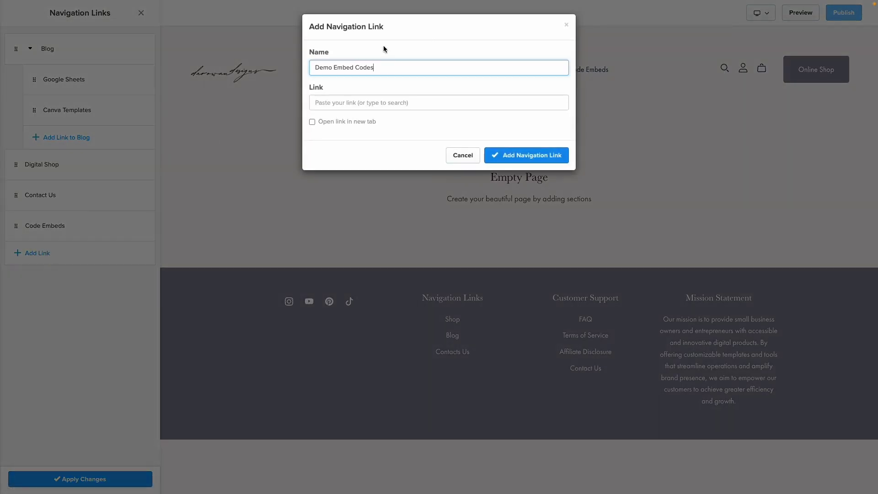
double_click(325, 68)
left_click(379, 102)
type("Demo Embed")
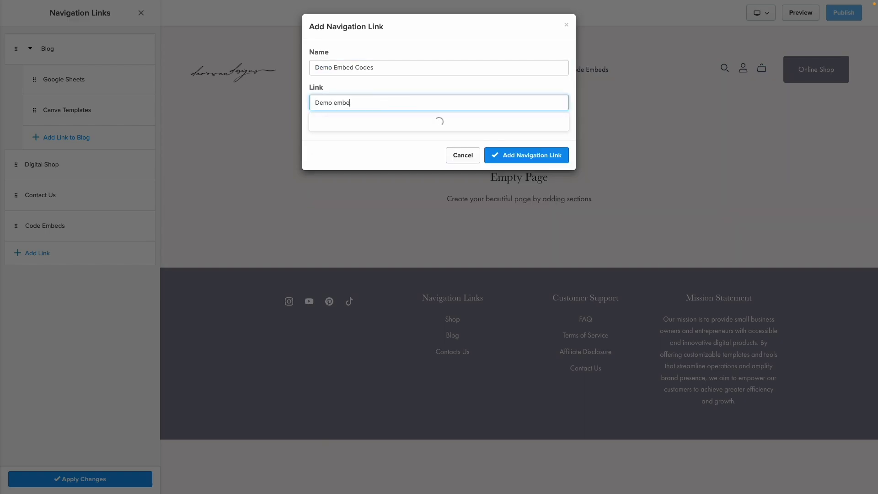
left_click(379, 138)
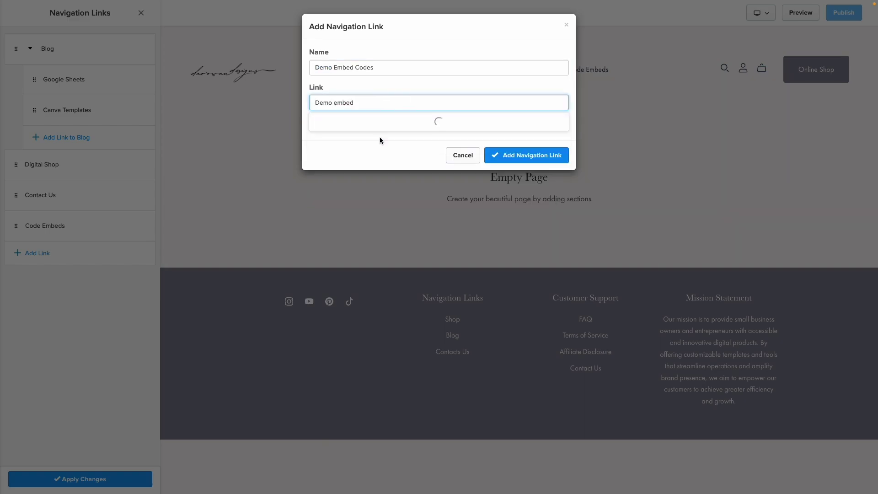
left_click(541, 157)
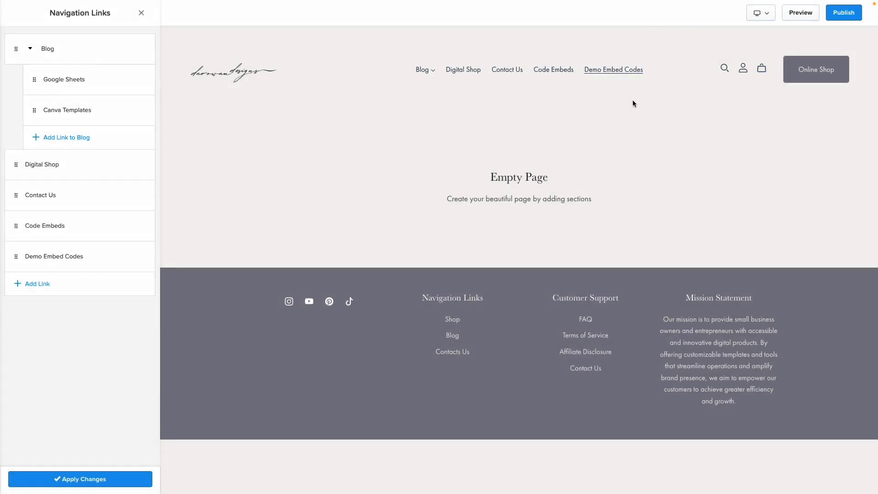
left_click(72, 479)
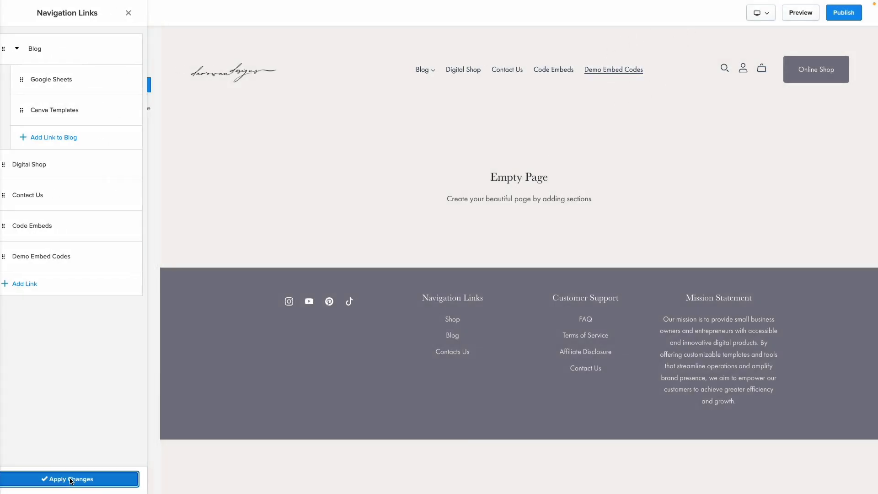
left_click(102, 39)
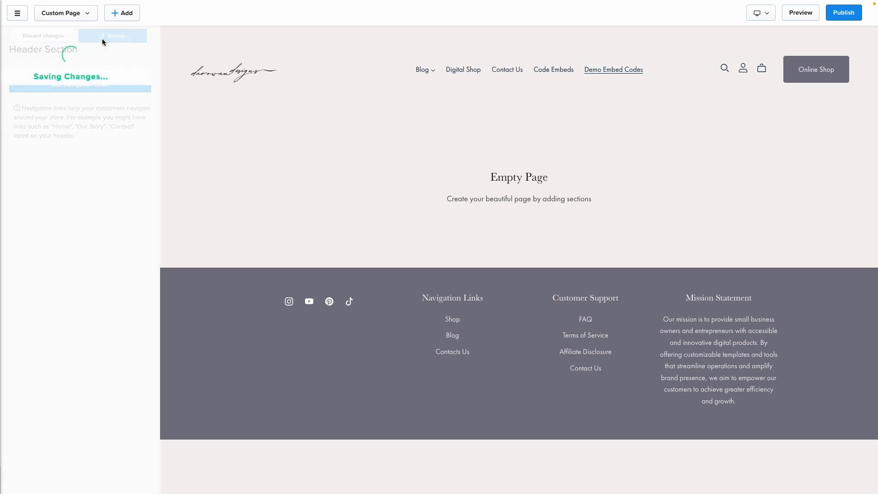
left_click(555, 71)
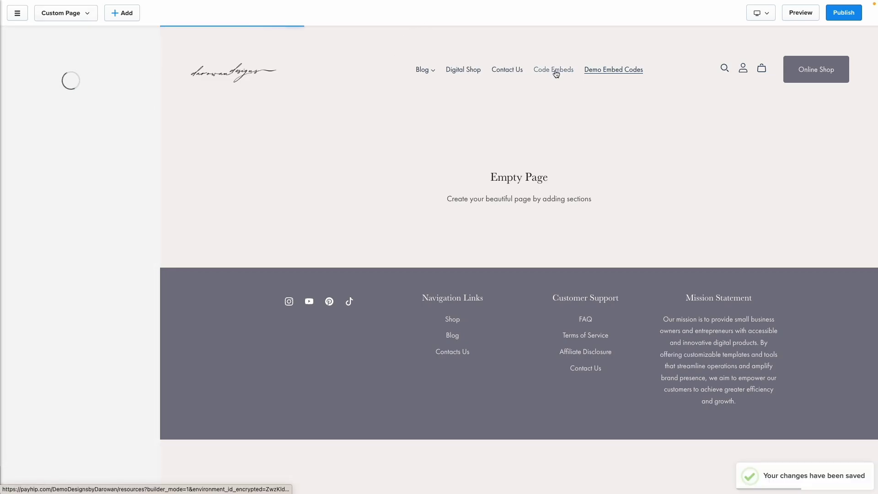
Step: Add an Embed Code section headed 'Countdown' holding the pasted countdown script, and save it
left_click(629, 71)
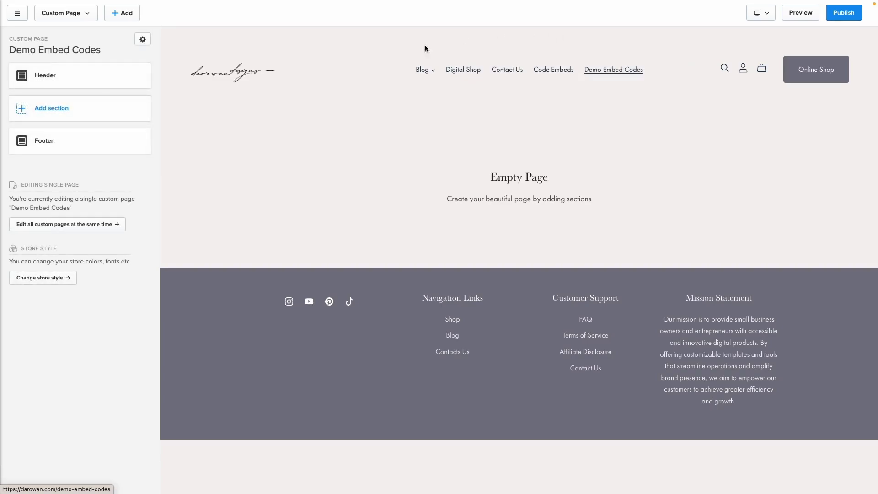
left_click(54, 112)
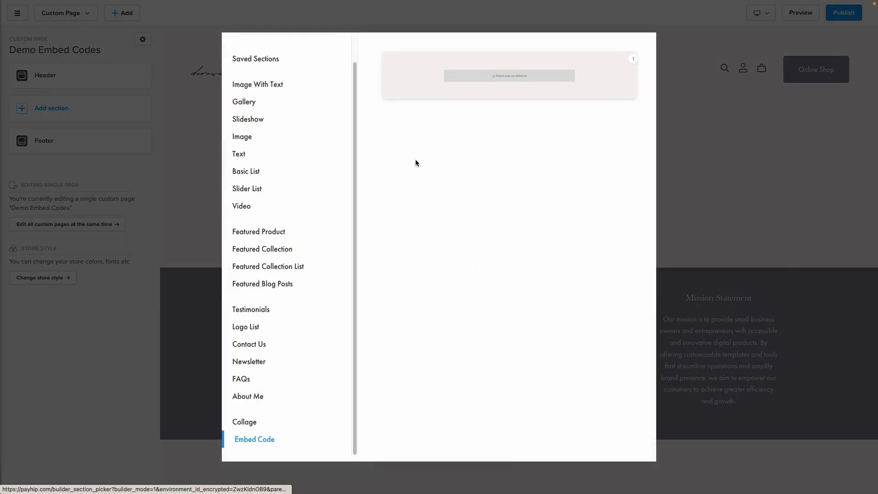
left_click(490, 100)
left_click(62, 86)
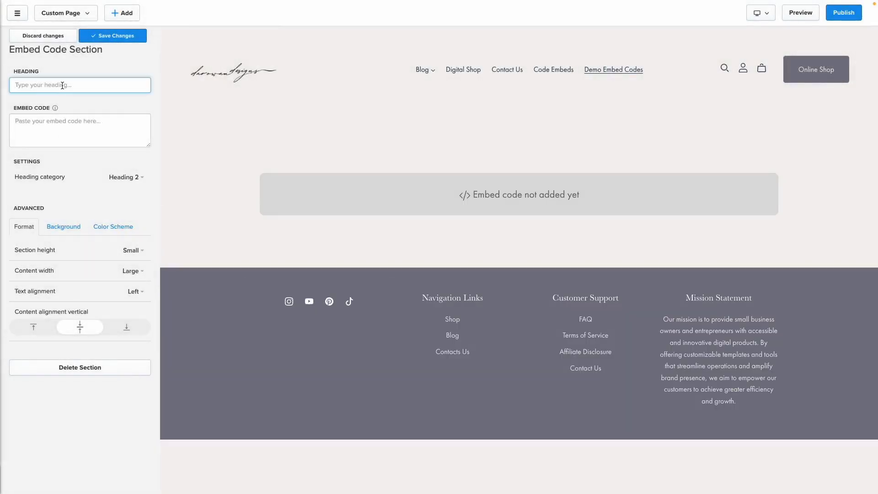
type("Co")
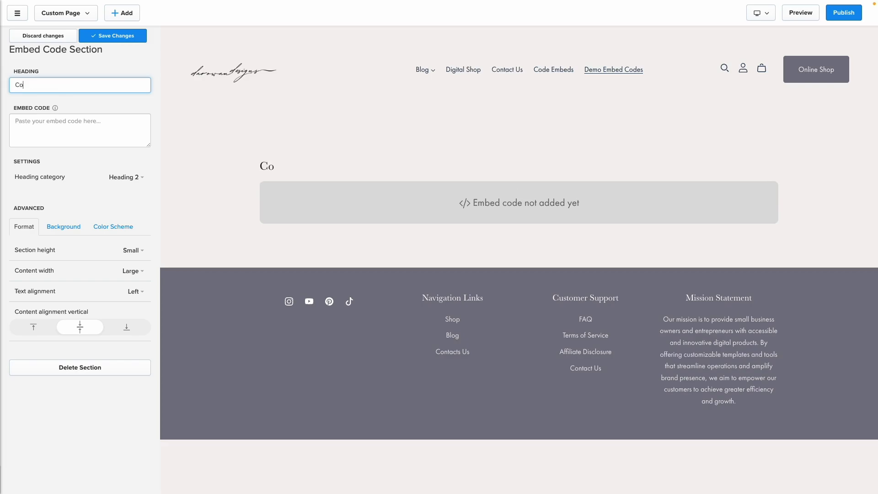
type("untdown")
left_click(66, 122)
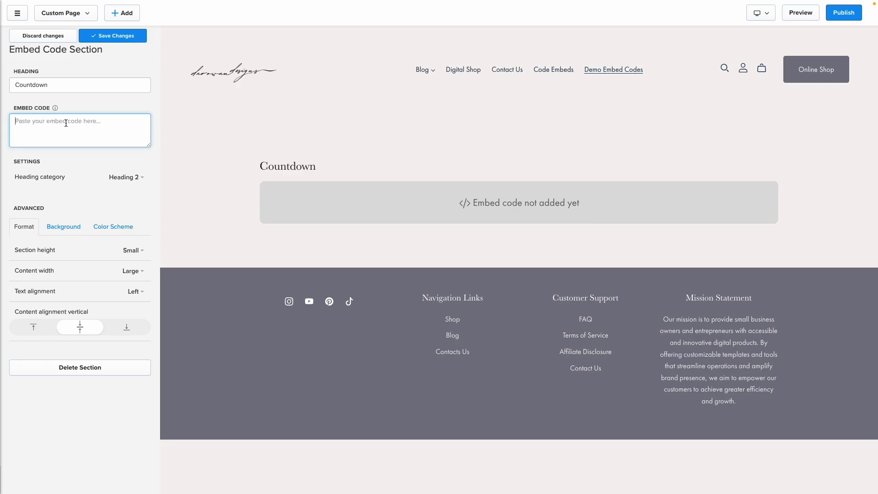
key("ctrl+v")
left_click(108, 37)
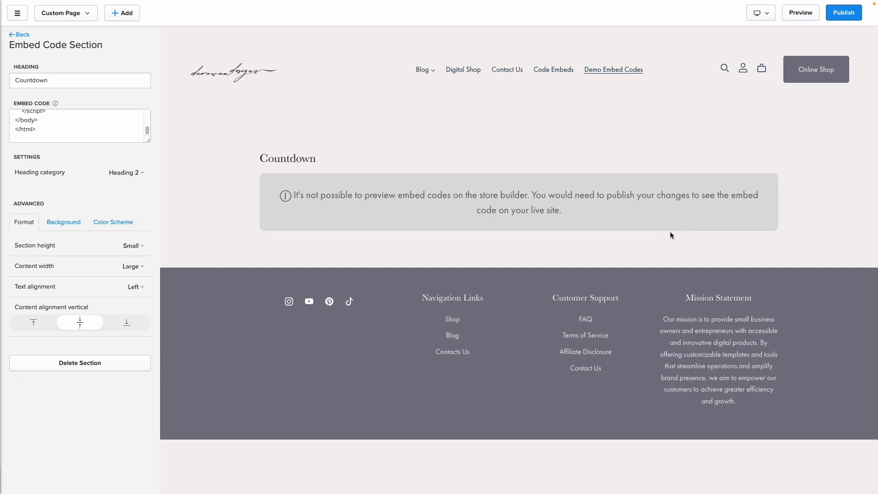
mouse_move(843, 13)
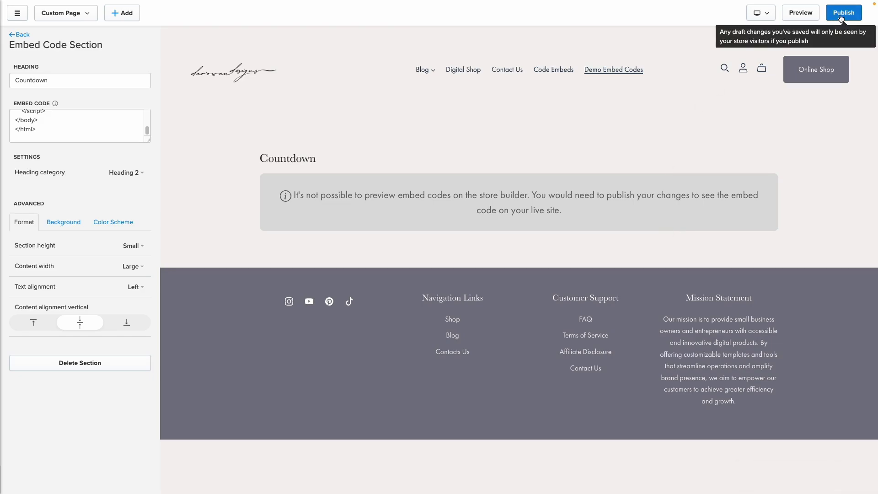
Step: Publish, view Demo Embed Codes live, and copy the calendar generator code from Claude
left_click(842, 18)
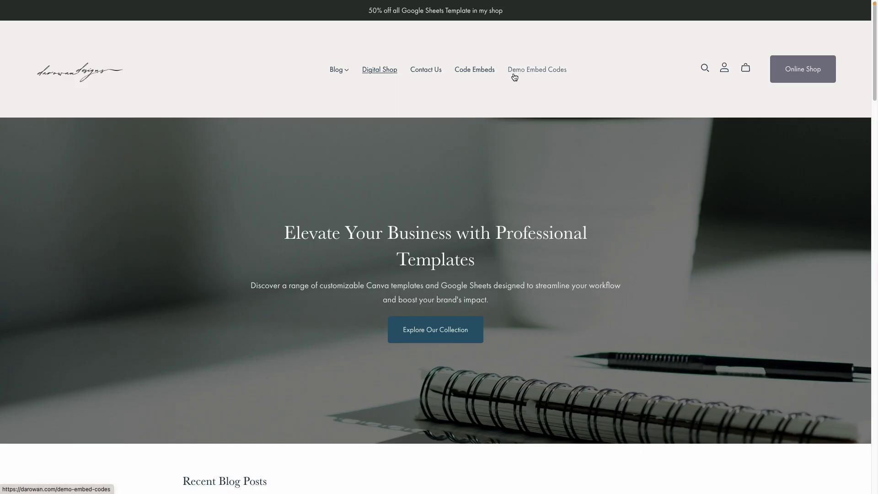
left_click(536, 75)
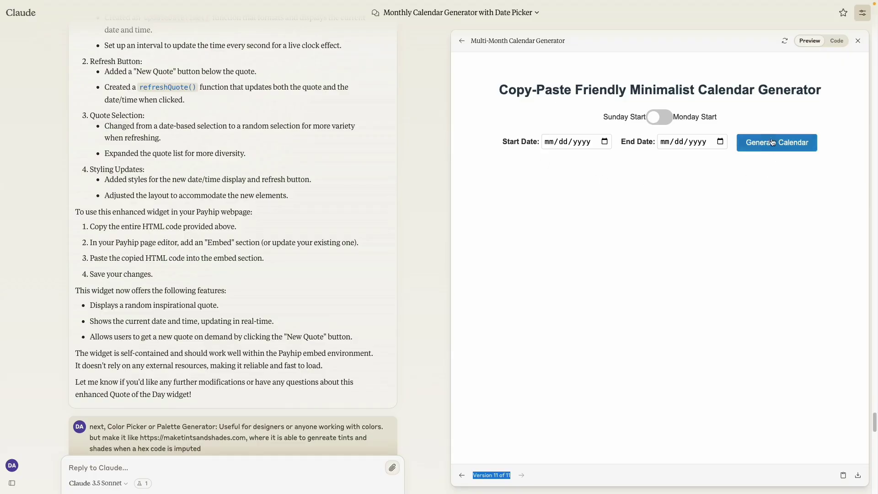
left_click(837, 42)
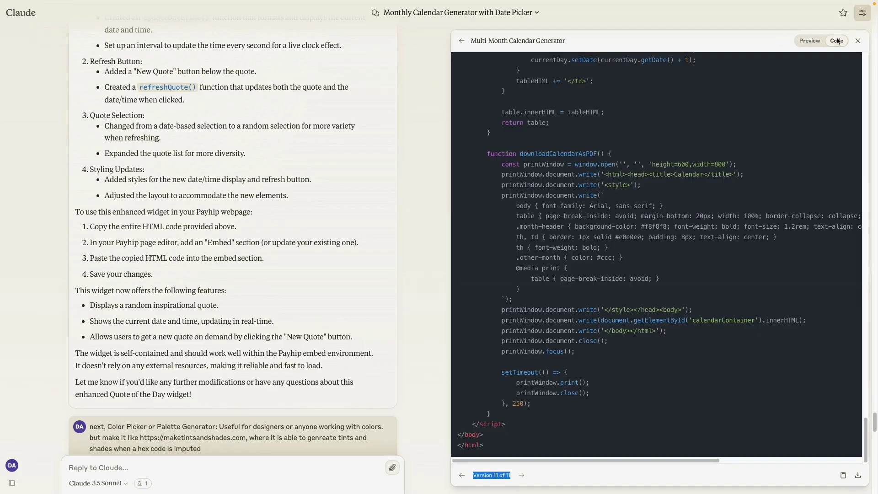
left_click(843, 476)
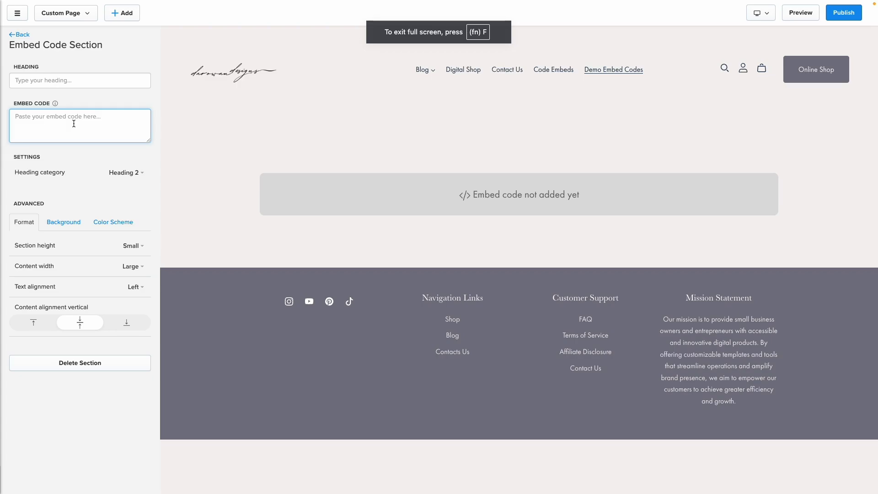
key("ctrl+v")
Step: Save the calendar section, publish, and open Demo Embed Codes on the live site
left_click(116, 36)
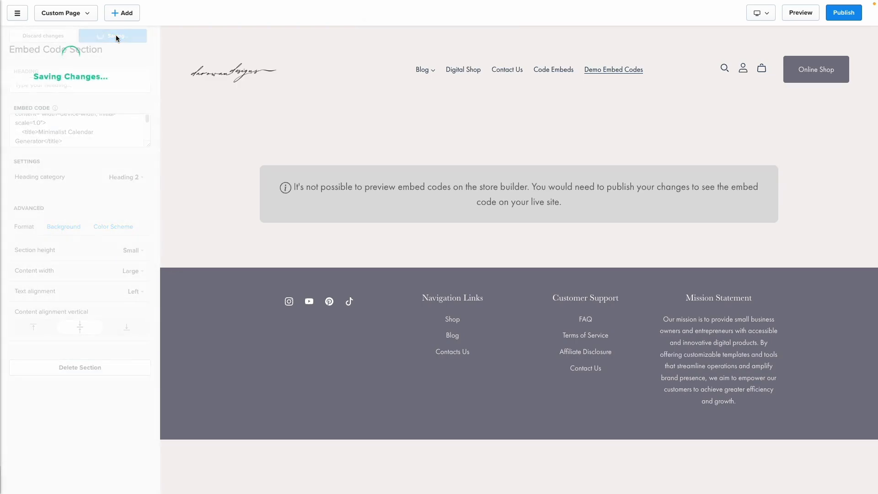
left_click(843, 13)
left_click(392, 120)
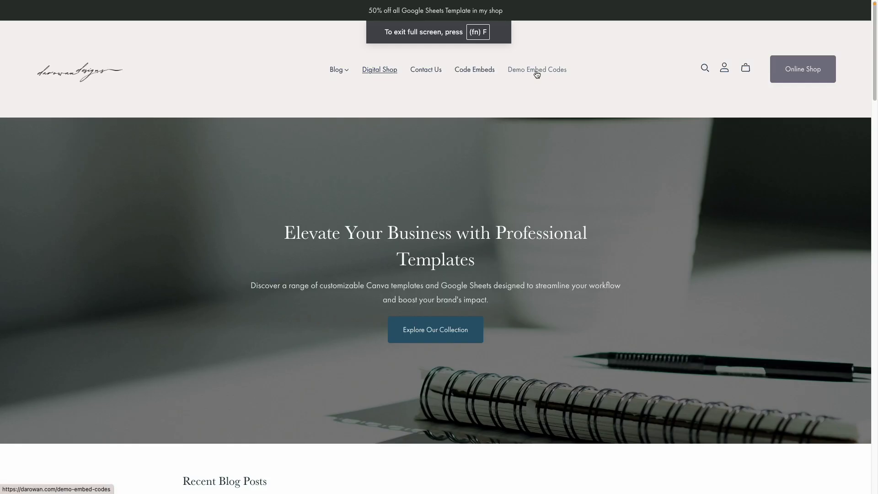
left_click(544, 71)
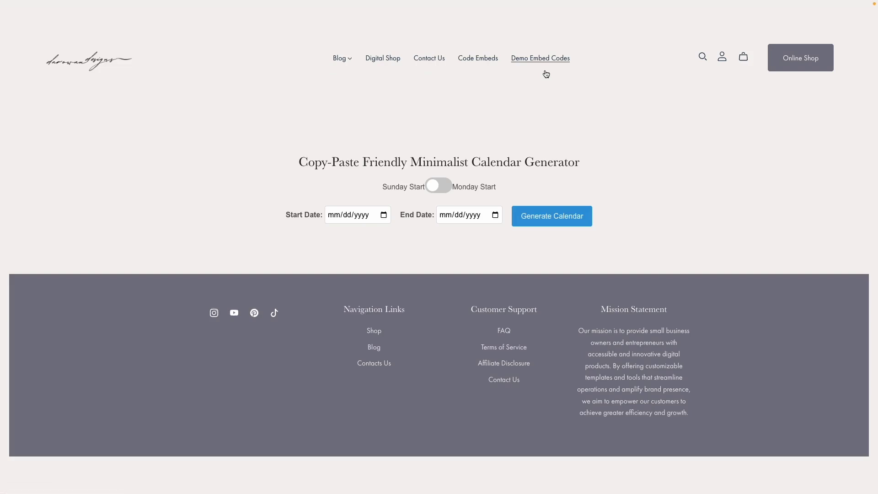
Step: Generate Monday-start calendars from July 1 to December 31, 2024
left_click(440, 186)
left_click(382, 215)
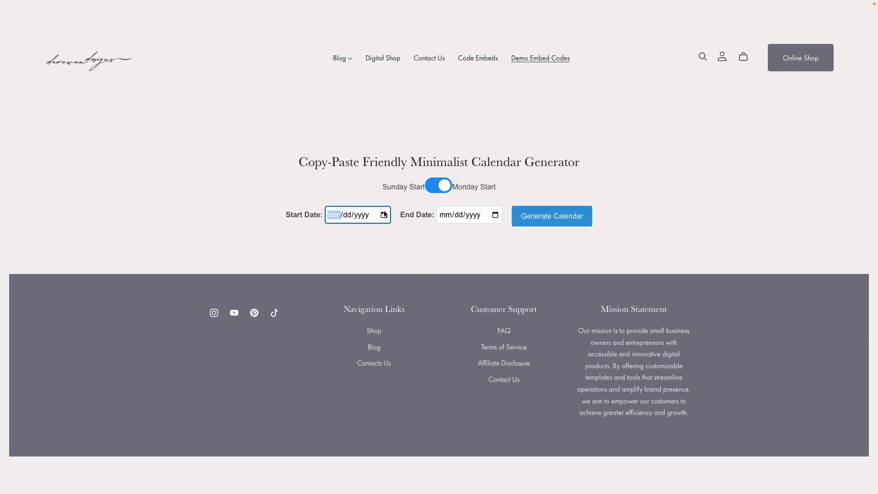
left_click(349, 263)
type("07/01/2024")
left_click(495, 215)
left_click(524, 234)
left_click(524, 234)
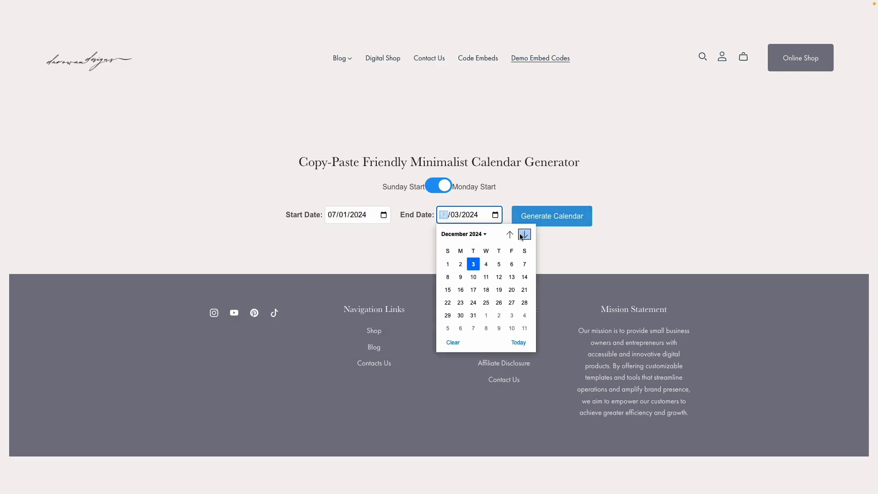
left_click(473, 319)
left_click(562, 220)
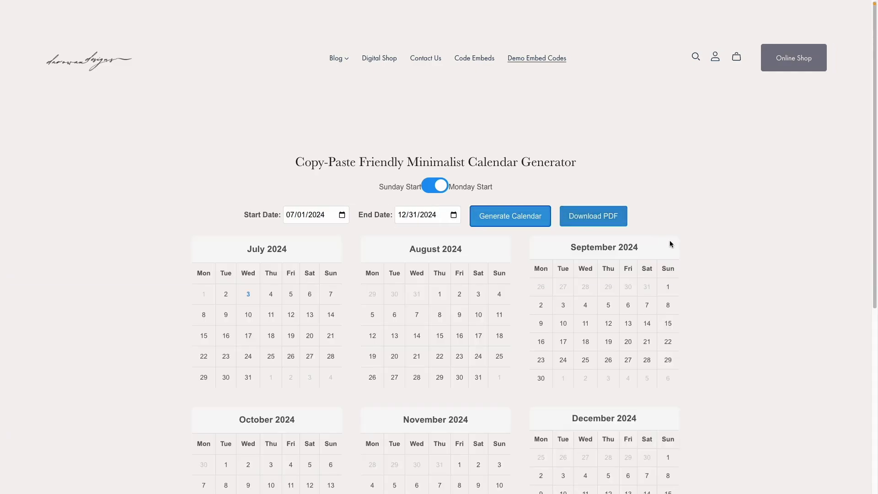
Step: Download the generated July–December calendars as a PDF
scroll(670, 240, "down", 5)
scroll(669, 240, "up", 4)
scroll(669, 243, "up", 3)
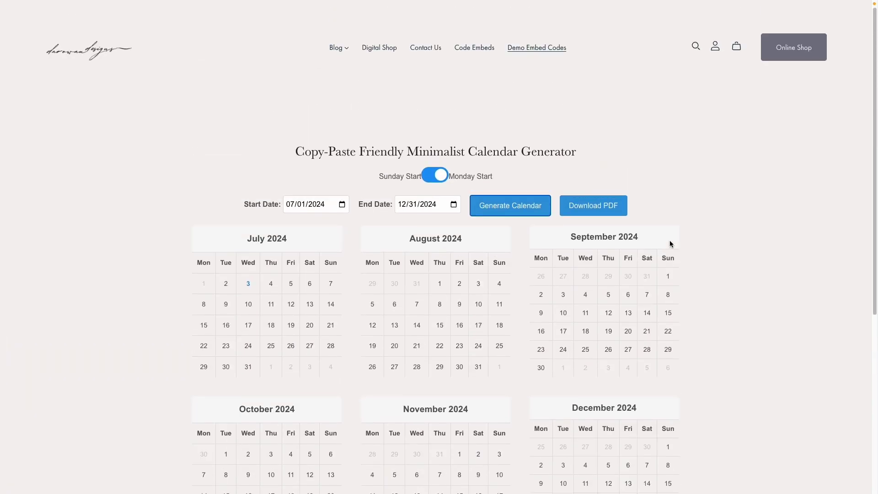
scroll(368, 235, "down", 5)
left_click(593, 35)
left_click(716, 381)
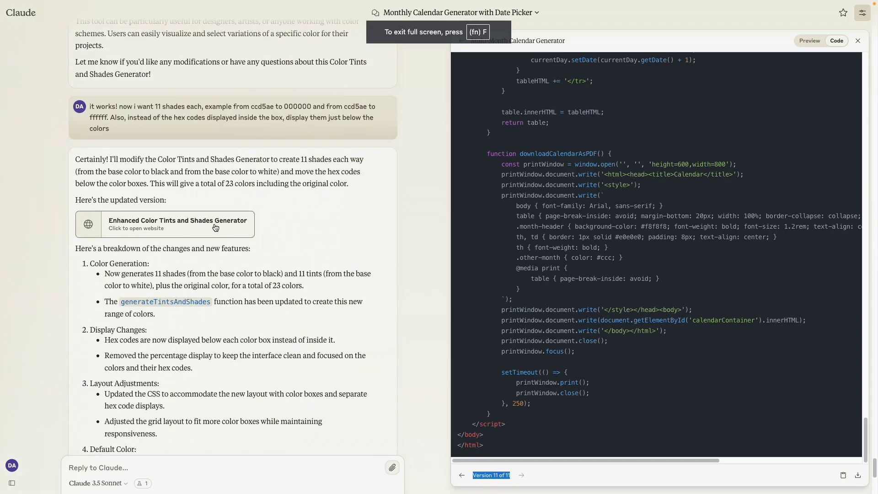
left_click(214, 229)
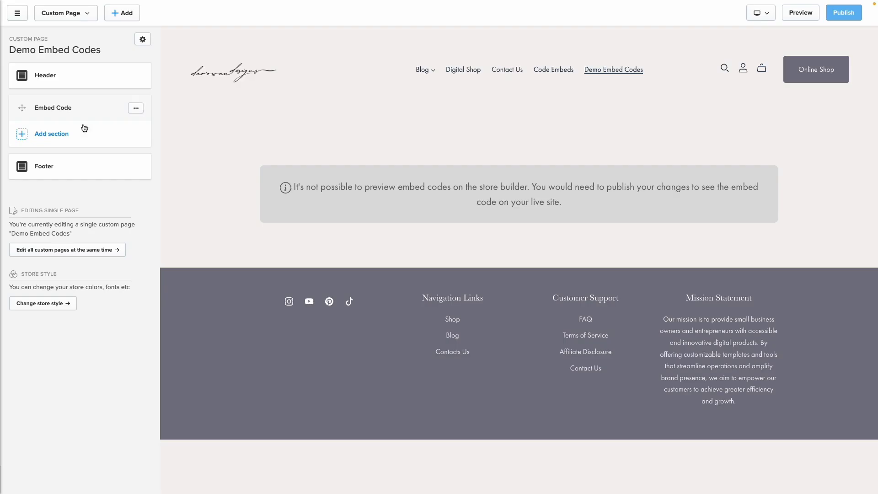
Step: Add an Embed Code section with the color tints generator code, White colour scheme, saved
left_click(80, 141)
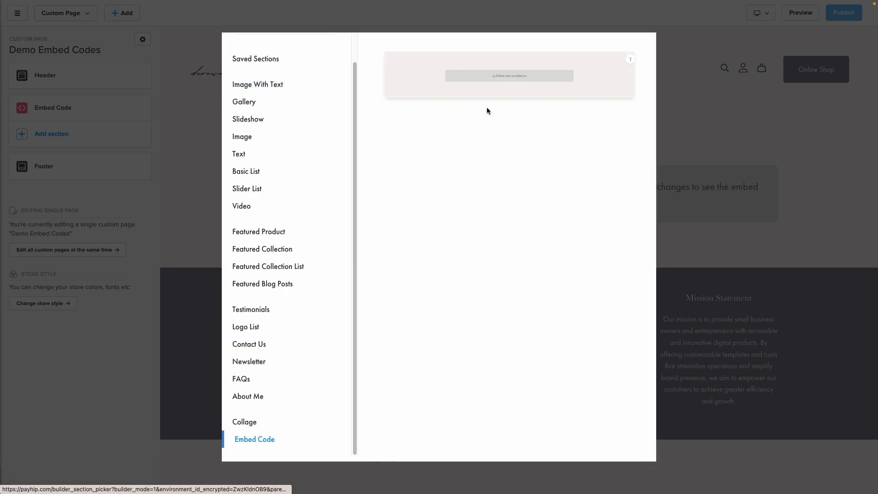
left_click(486, 98)
left_click(108, 131)
key("ctrl+v")
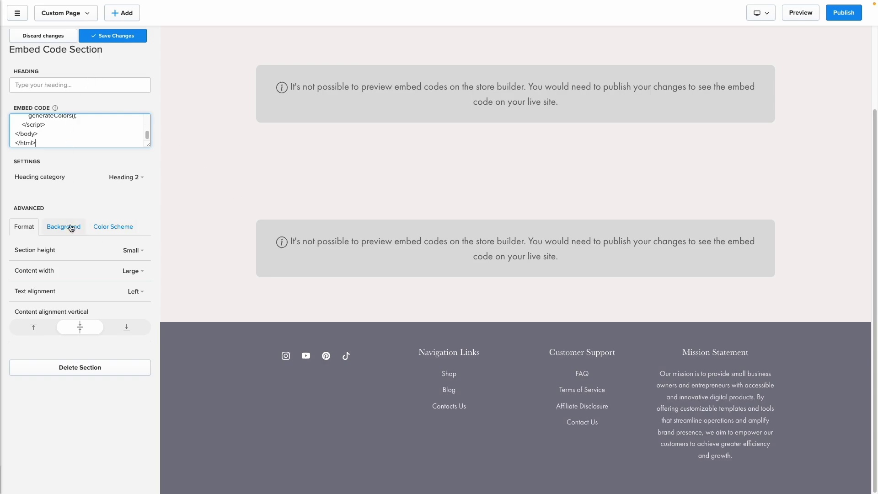
left_click(100, 228)
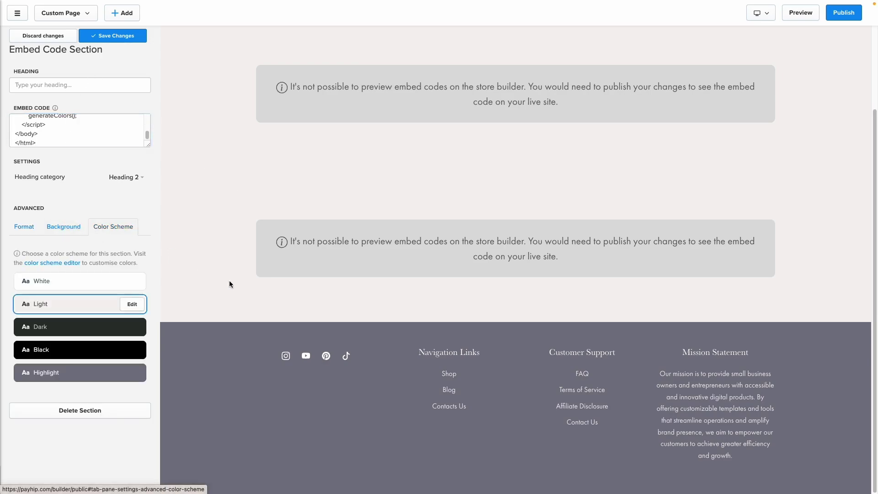
left_click(114, 280)
scroll(305, 198, "up", 2)
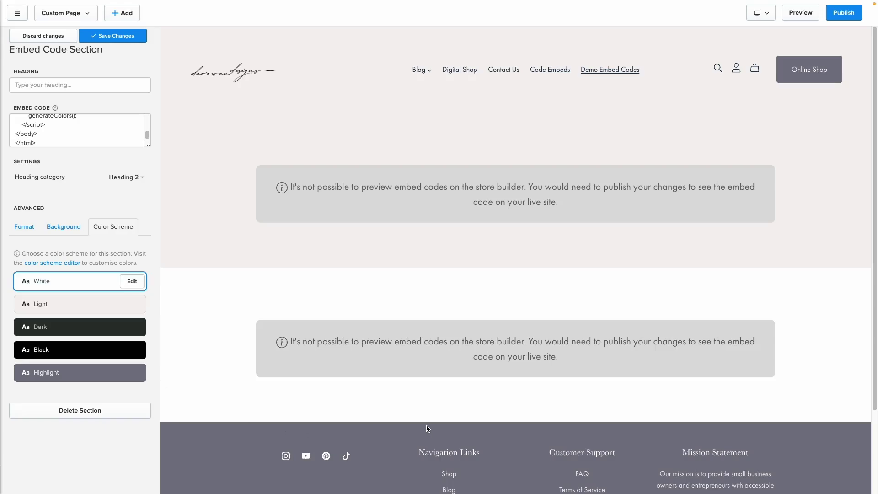
left_click(124, 35)
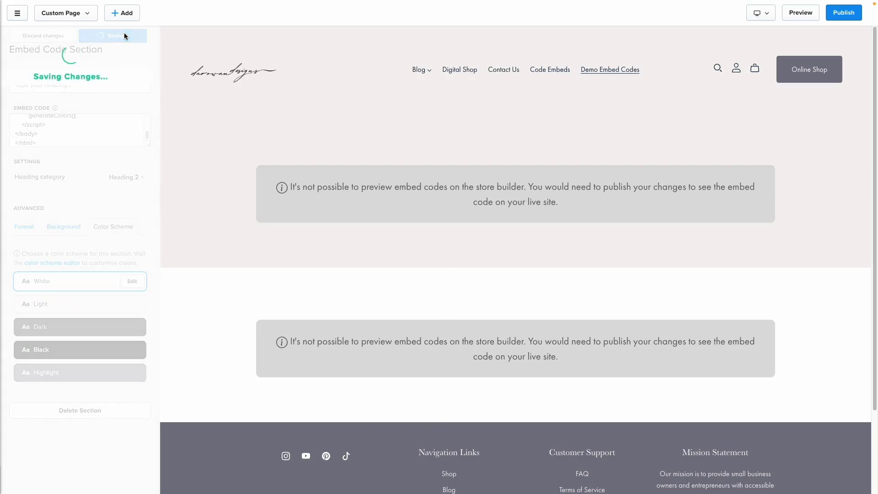
left_click(834, 13)
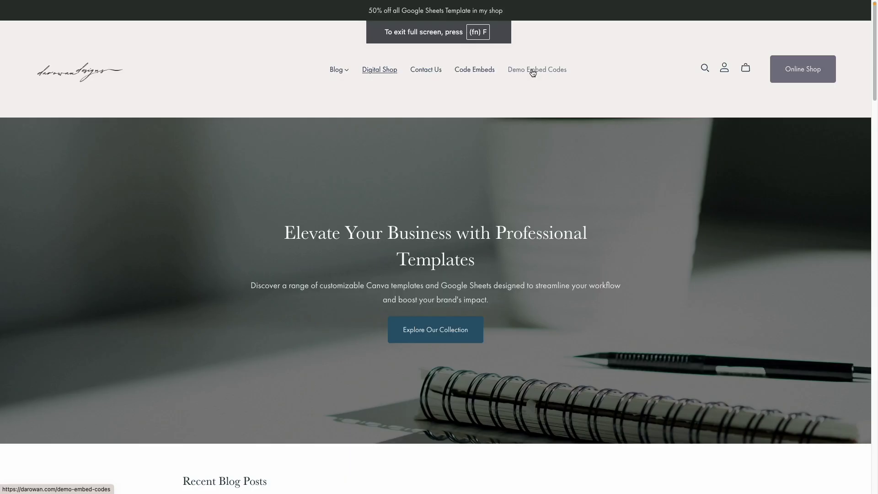
Step: Generate tints and shades for #274c77 in the live page's color generator
left_click(533, 72)
scroll(606, 115, "down", 5)
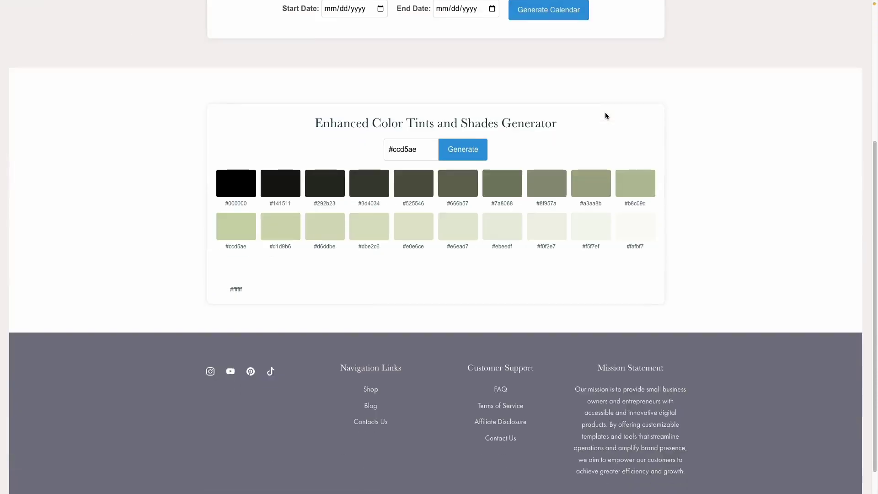
scroll(605, 112, "up", 1)
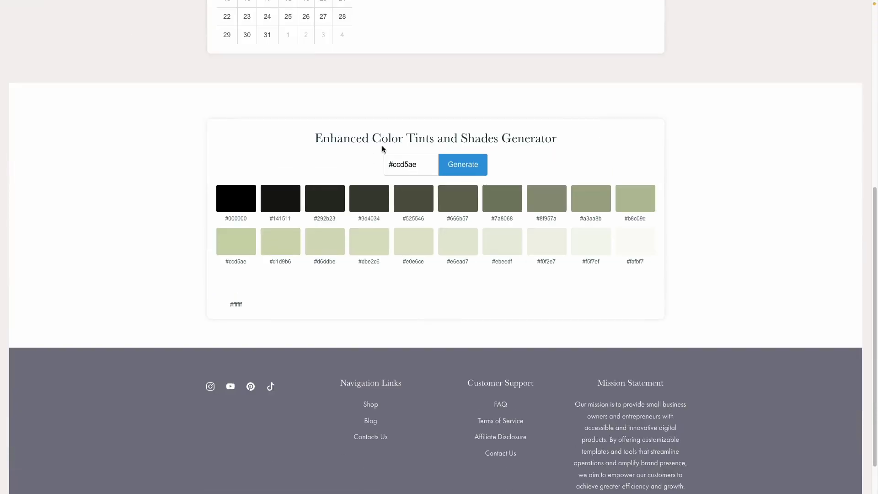
double_click(405, 167)
key("BackSpace")
key("BackSpace")
key("ctrl+v")
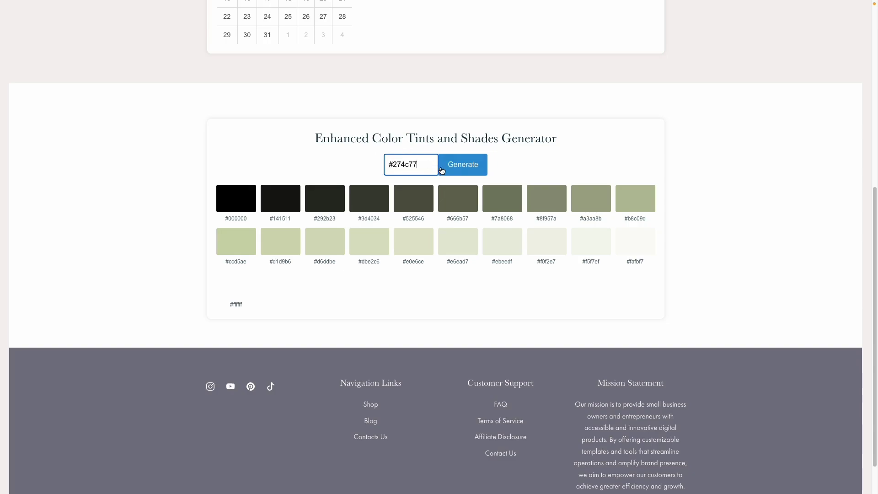
left_click(469, 174)
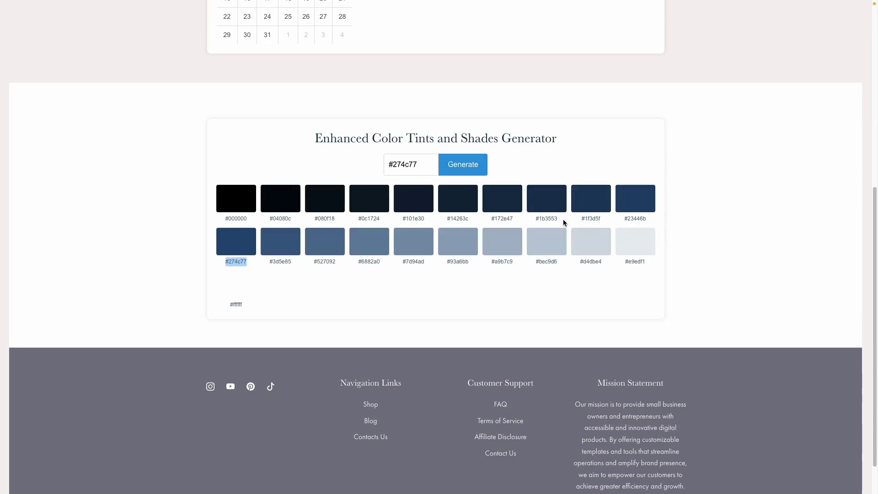
key("ctrl+Tab")
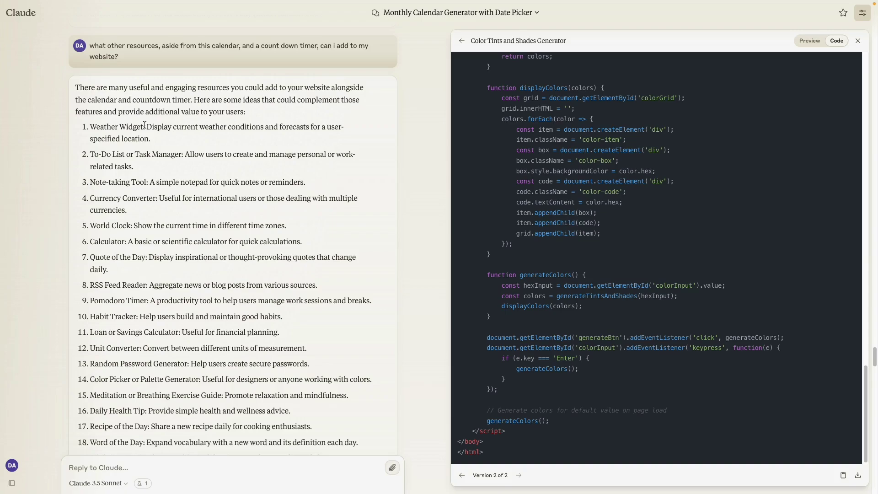
scroll(145, 125, "down", 3)
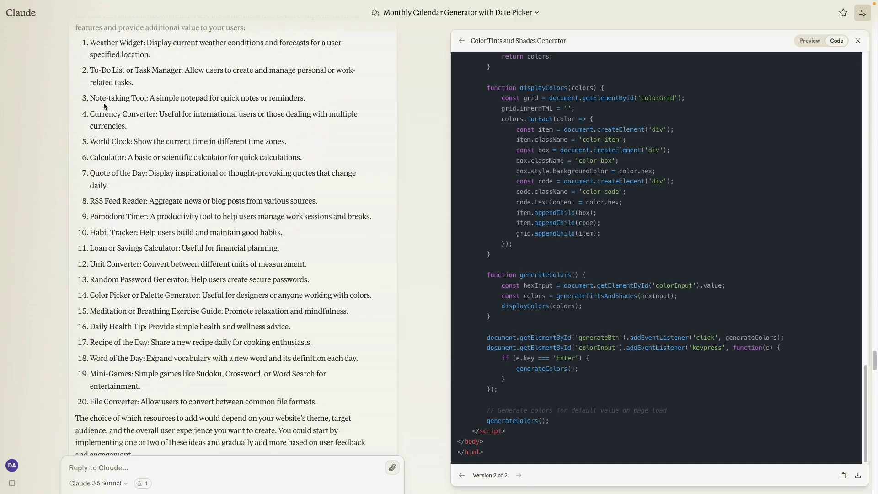
triple_click(115, 97)
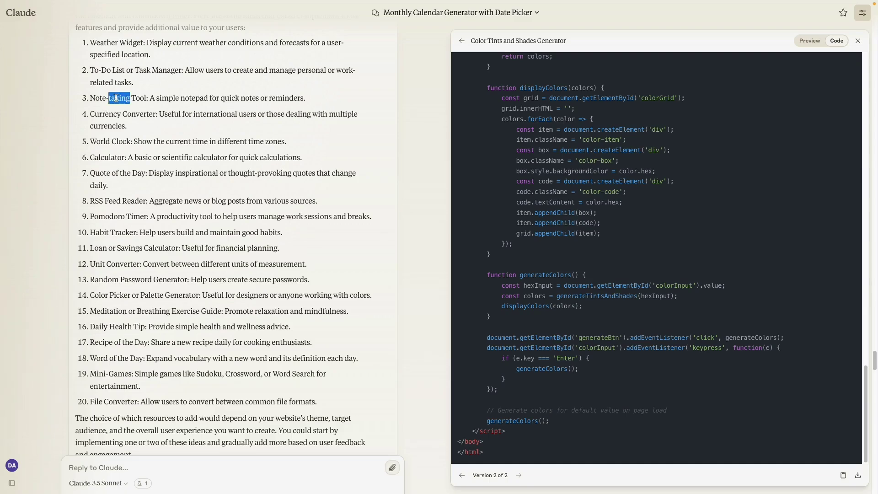
left_click(138, 177)
triple_click(139, 177)
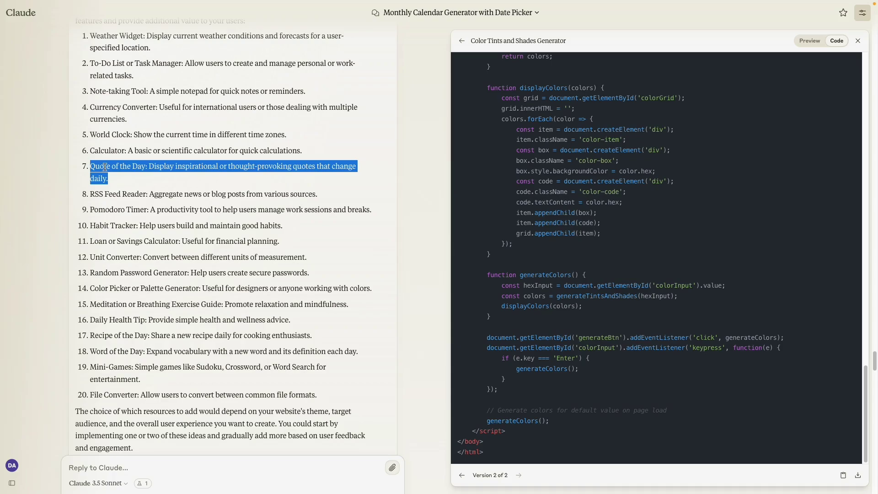
triple_click(131, 287)
left_click(302, 337)
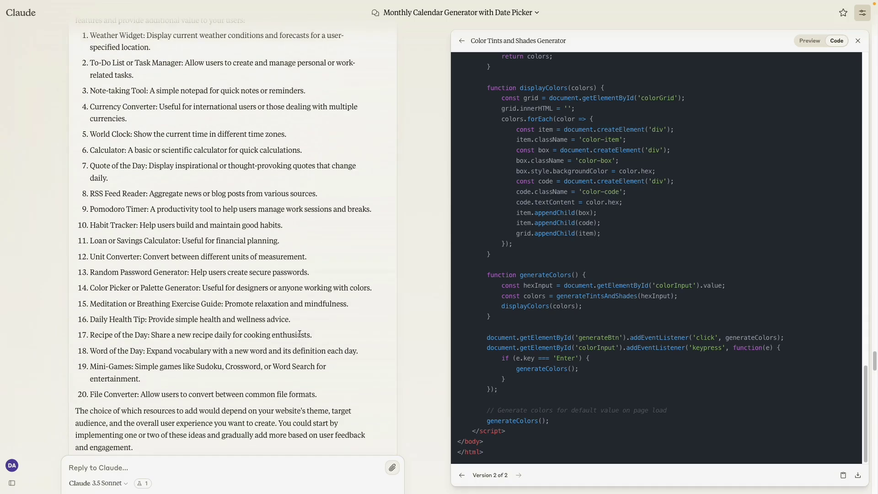
scroll(300, 334, "up", 5)
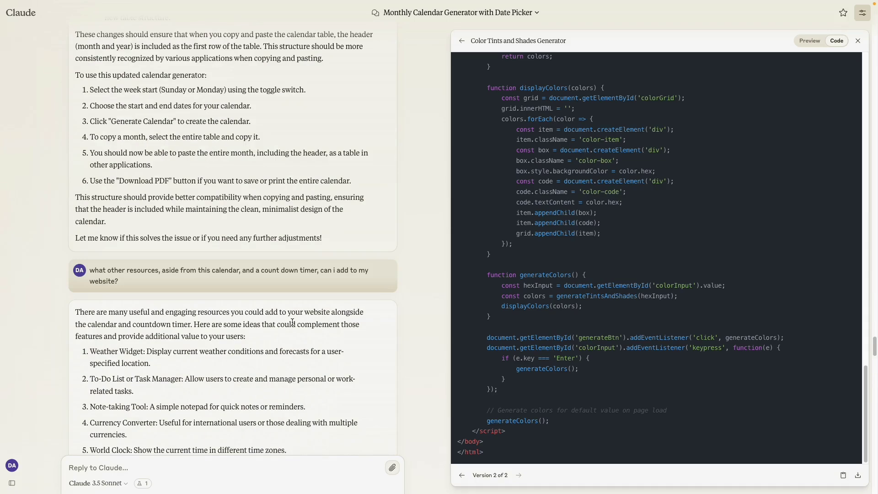